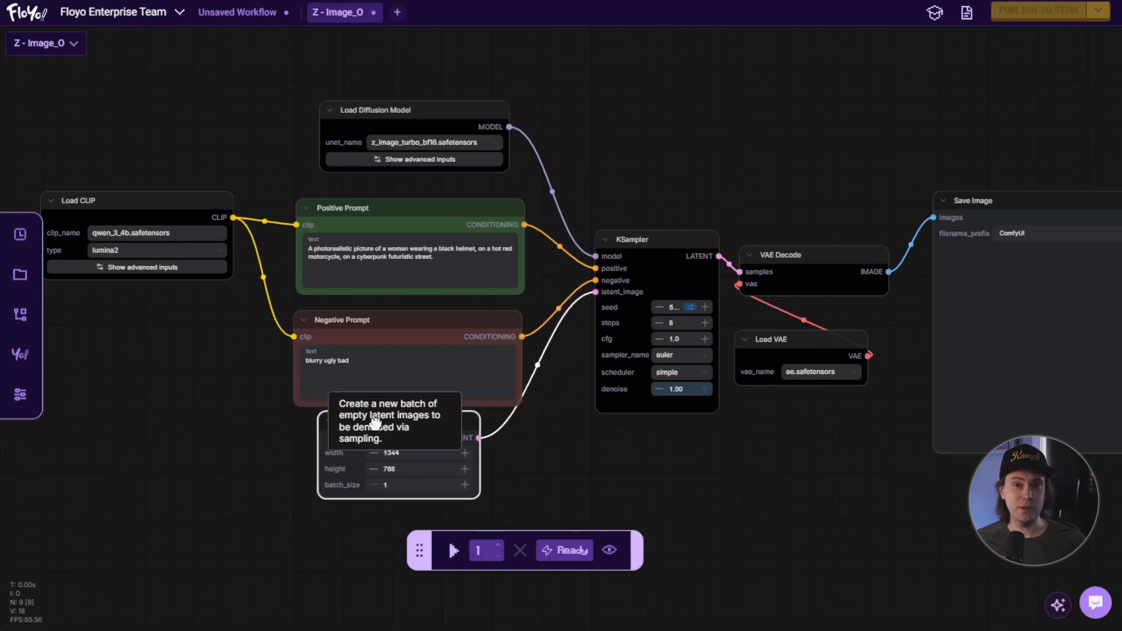
{"action": "left_click", "coordinate": [518, 449]}
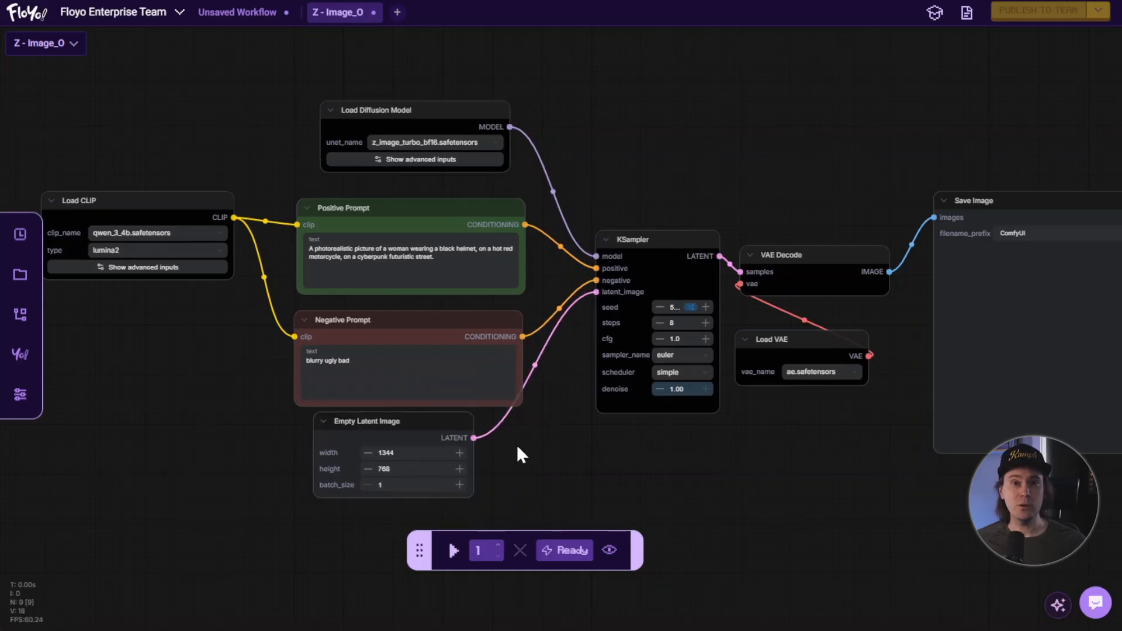
{"action": "left_click_drag", "start_coordinate": [517, 447], "coordinate": [494, 445]}
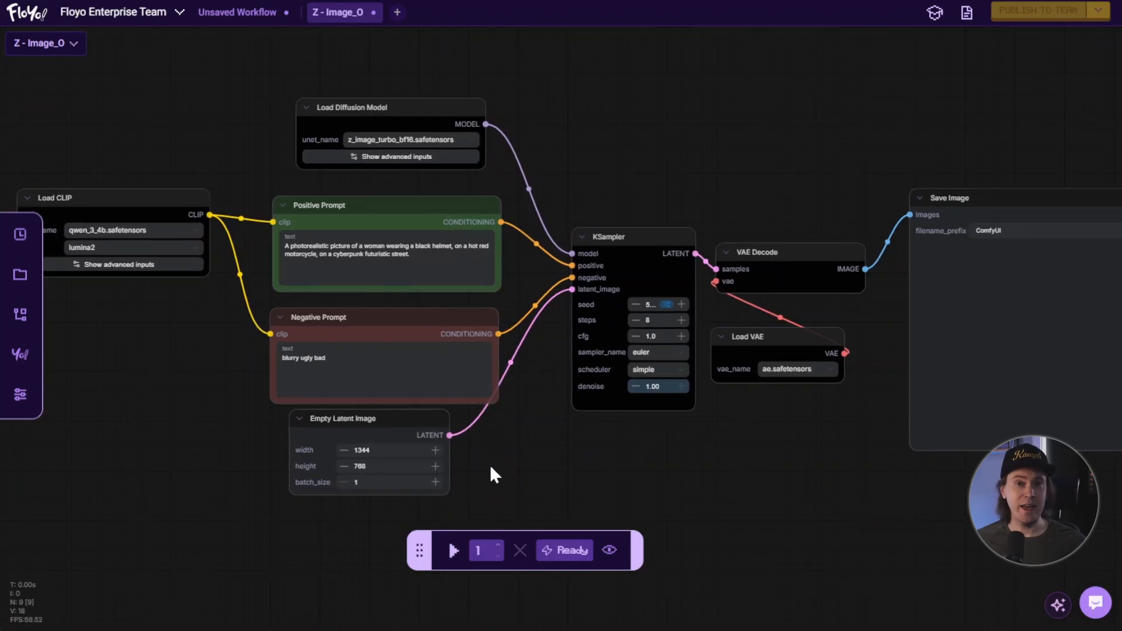
{"action": "left_click_drag", "start_coordinate": [442, 497], "coordinate": [501, 494]}
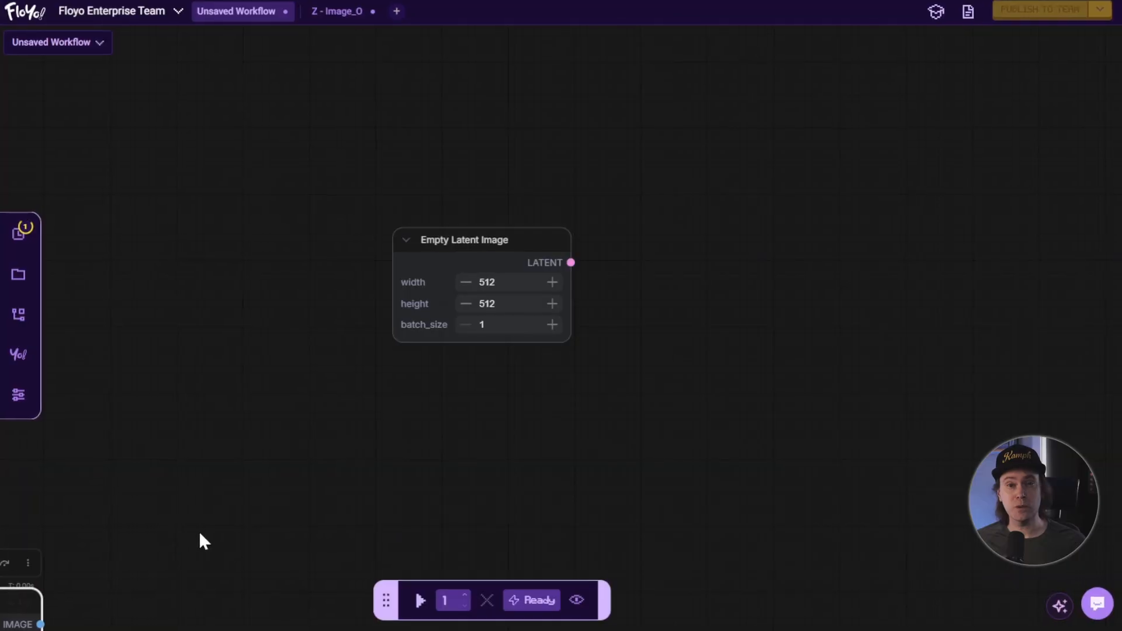
{"action": "left_click_drag", "start_coordinate": [29, 596], "coordinate": [552, 147]}
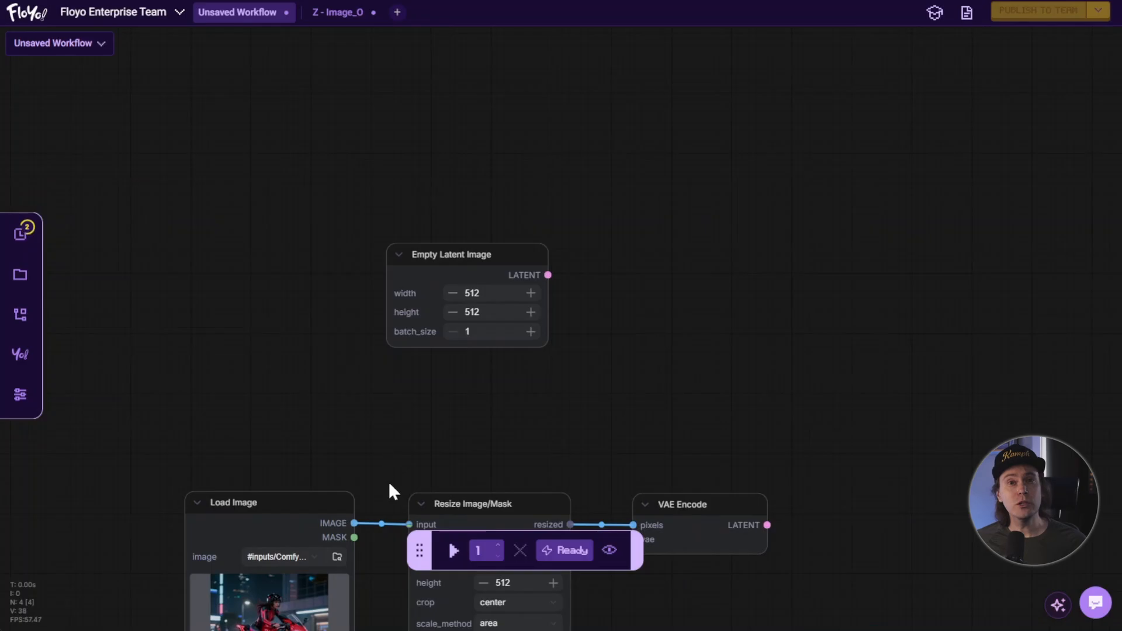
{"action": "left_click_drag", "start_coordinate": [388, 493], "coordinate": [418, 178]}
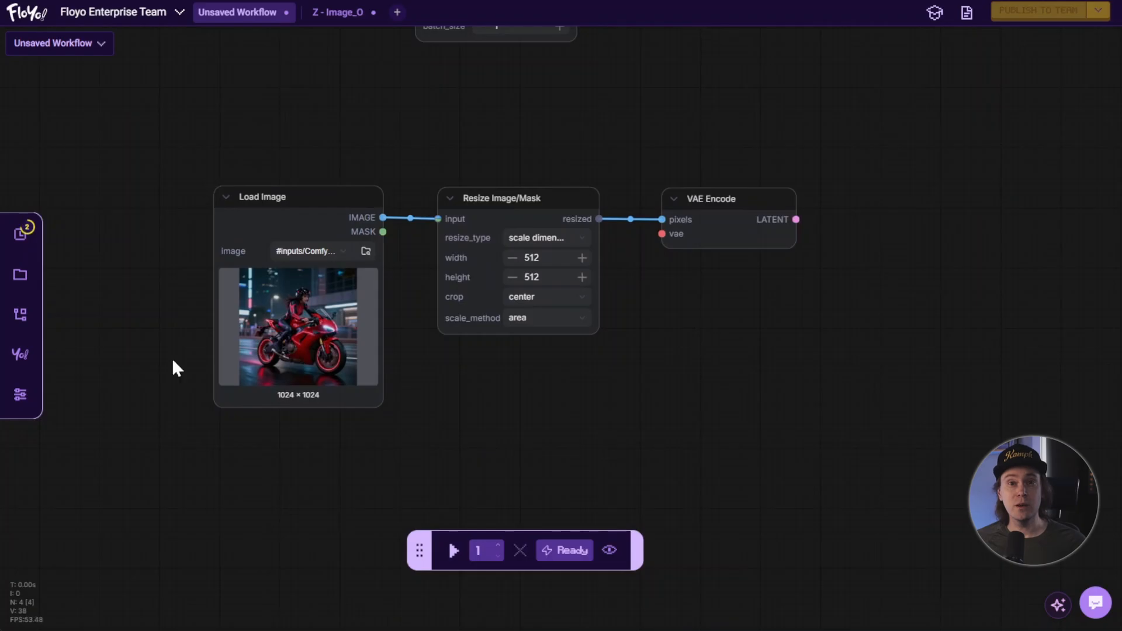
{"action": "left_click_drag", "start_coordinate": [305, 206], "coordinate": [323, 206]}
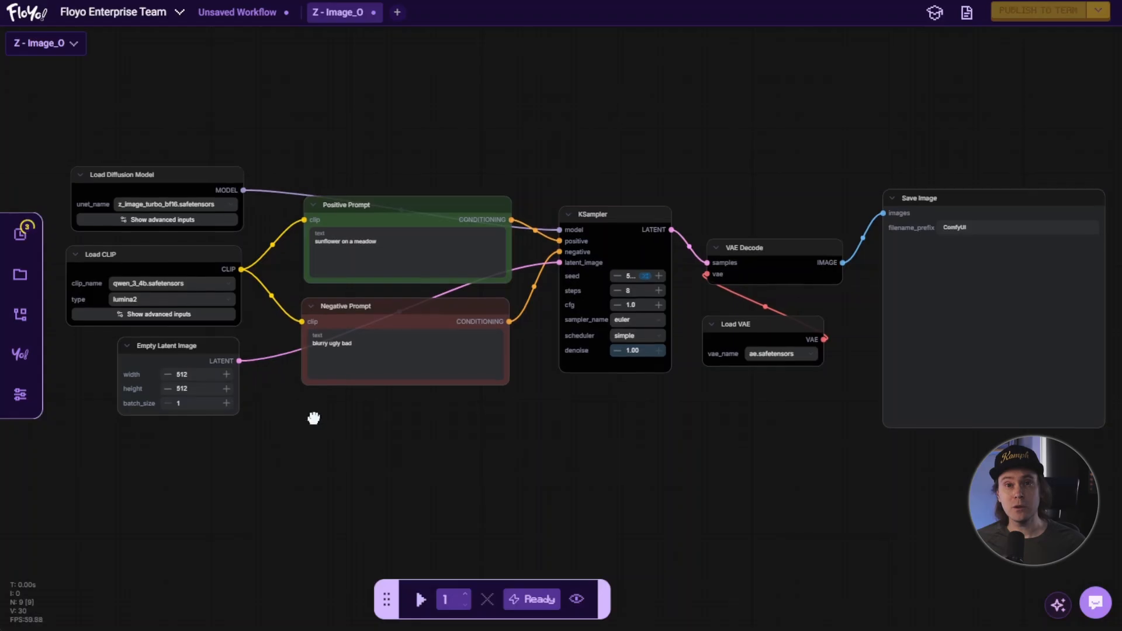
Delete the Empty Latent Image node from the Z-Image workflow.
{"action": "left_click_drag", "start_coordinate": [314, 419], "coordinate": [328, 409]}
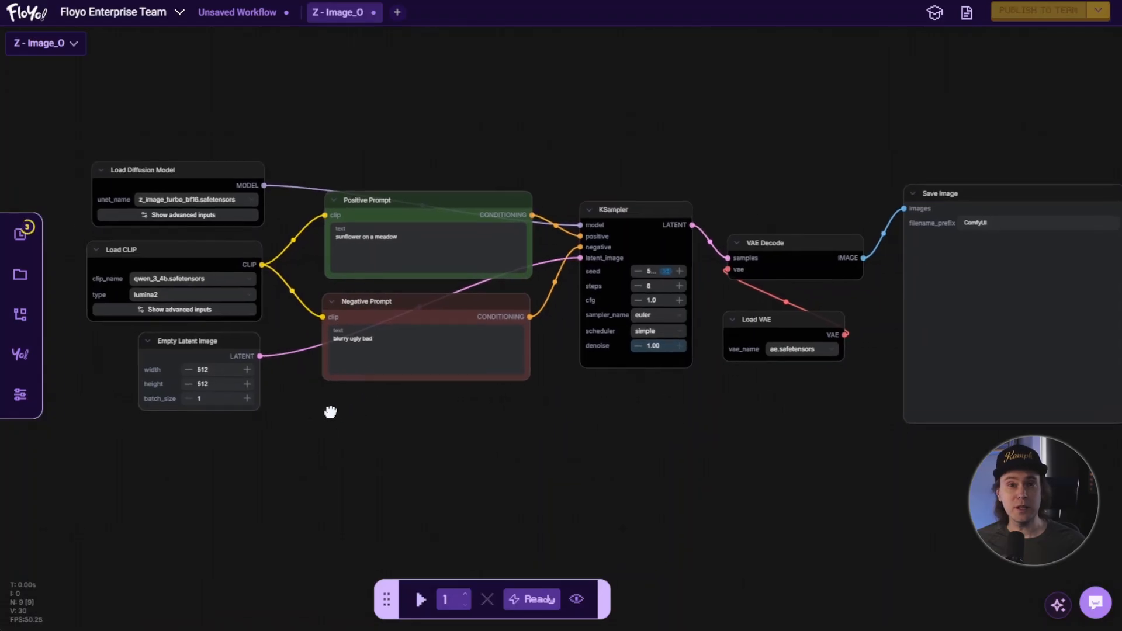
{"action": "left_click_drag", "start_coordinate": [219, 345], "coordinate": [562, 416]}
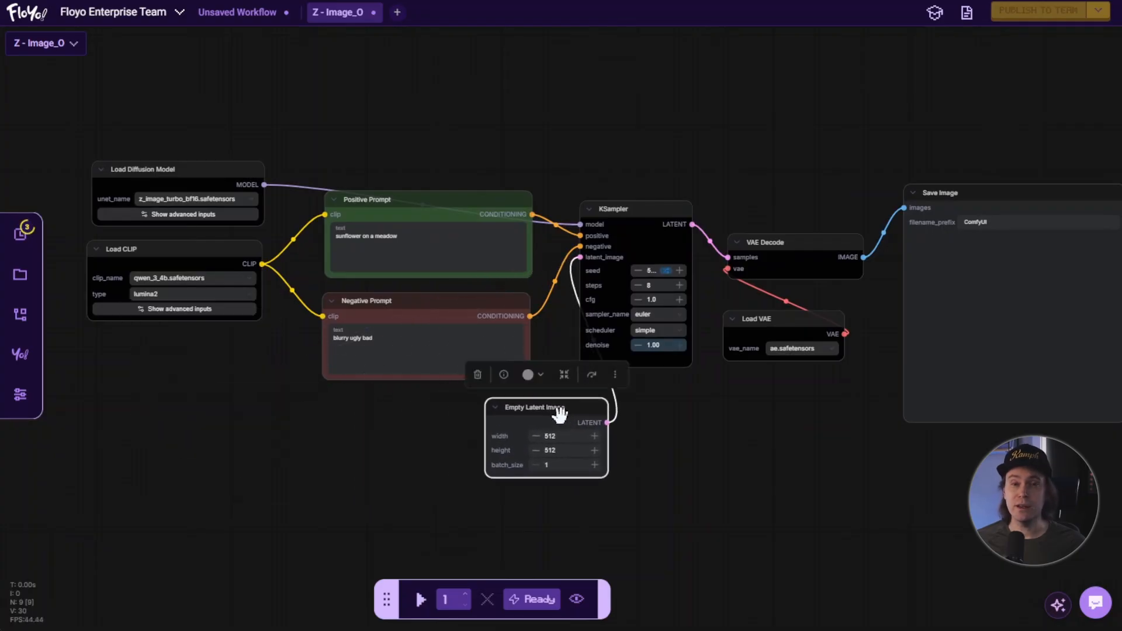
{"action": "key", "text": "Delete"}
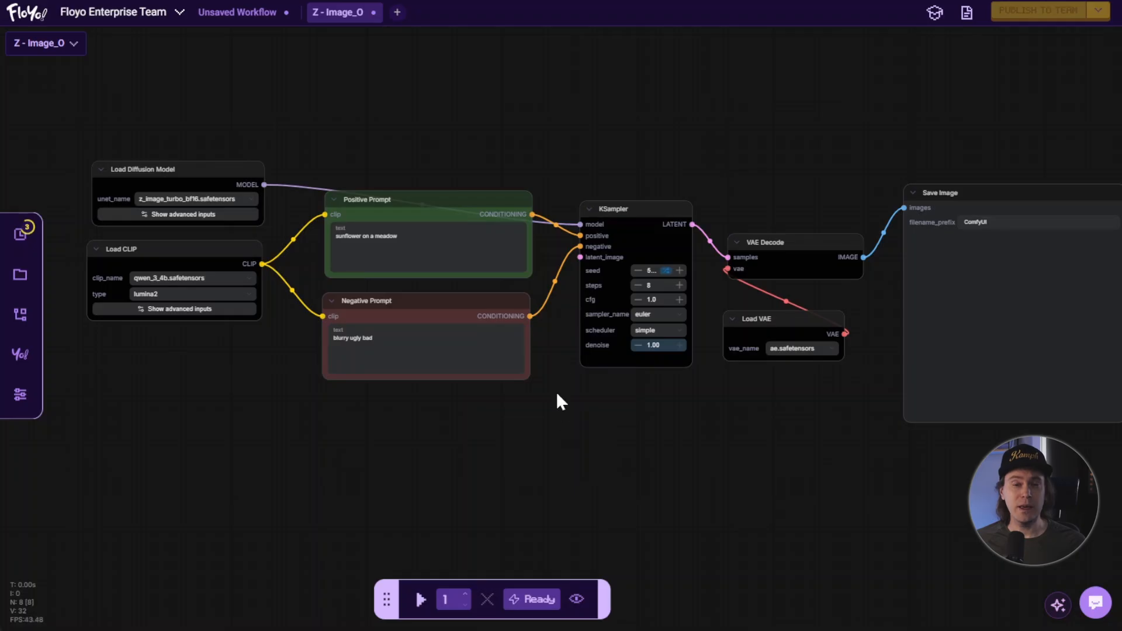
Add a Load Image node below the Load CLIP node and load the red motorcycle picture into it.
{"action": "scroll", "coordinate": [586, 277], "scroll_direction": "up", "scroll_amount": 2}
{"action": "left_click", "coordinate": [660, 199]}
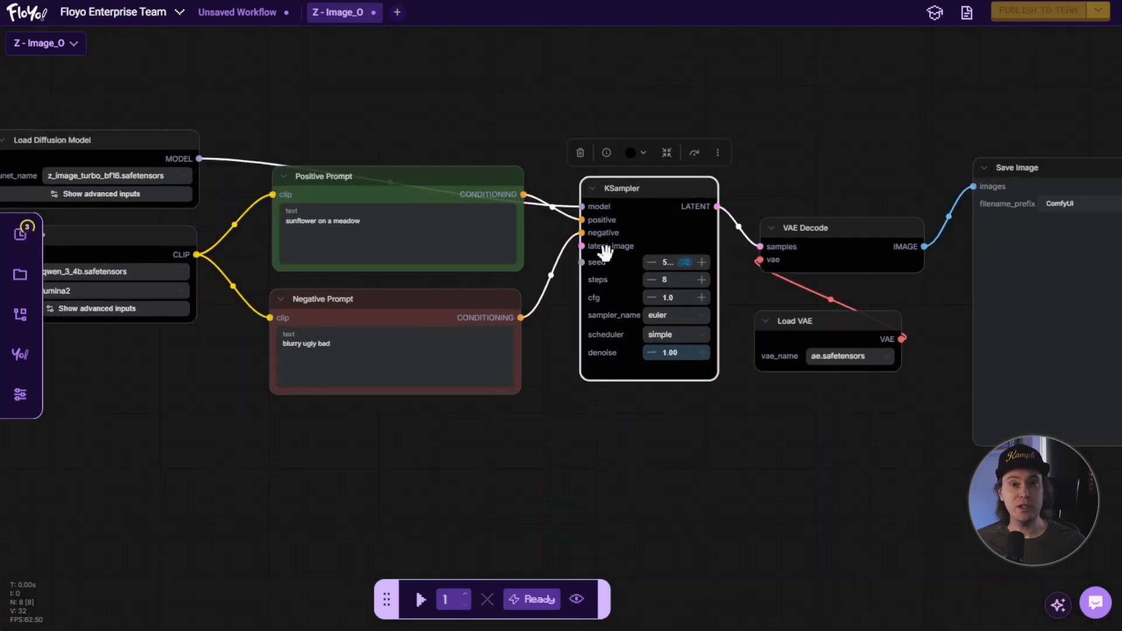
{"action": "mouse_move", "coordinate": [583, 246]}
{"action": "left_mouse_down"}
{"action": "mouse_move", "coordinate": [553, 293]}
{"action": "mouse_move", "coordinate": [554, 347]}
{"action": "mouse_move", "coordinate": [585, 245]}
{"action": "left_mouse_up"}
{"action": "left_click", "coordinate": [508, 453]}
{"action": "double_click", "coordinate": [508, 449]}
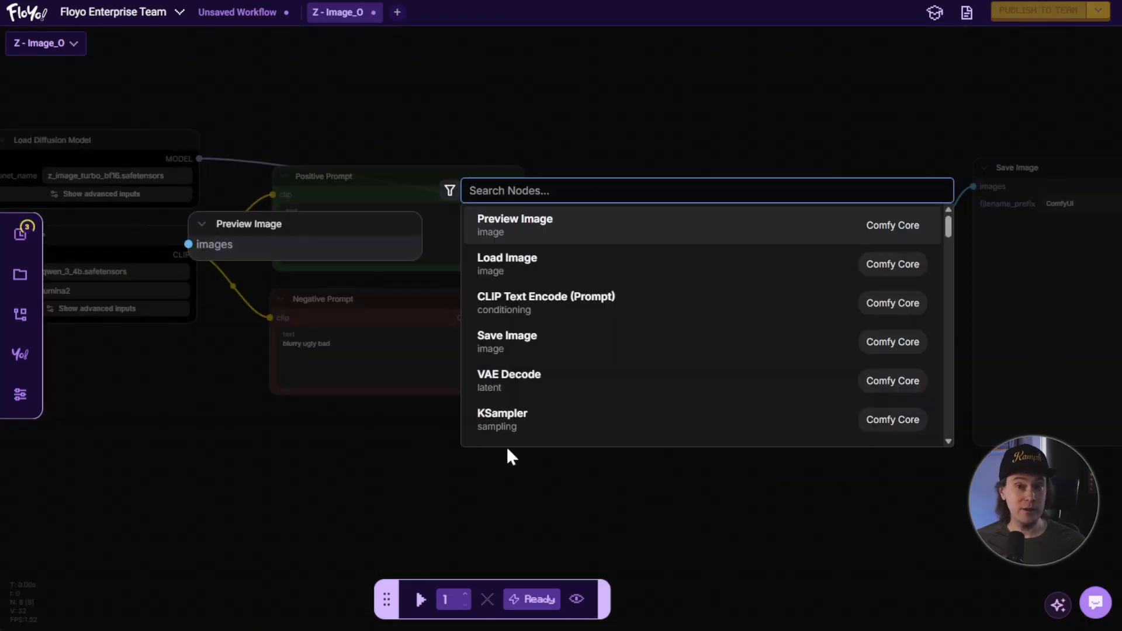
{"action": "type", "text": "load image"}
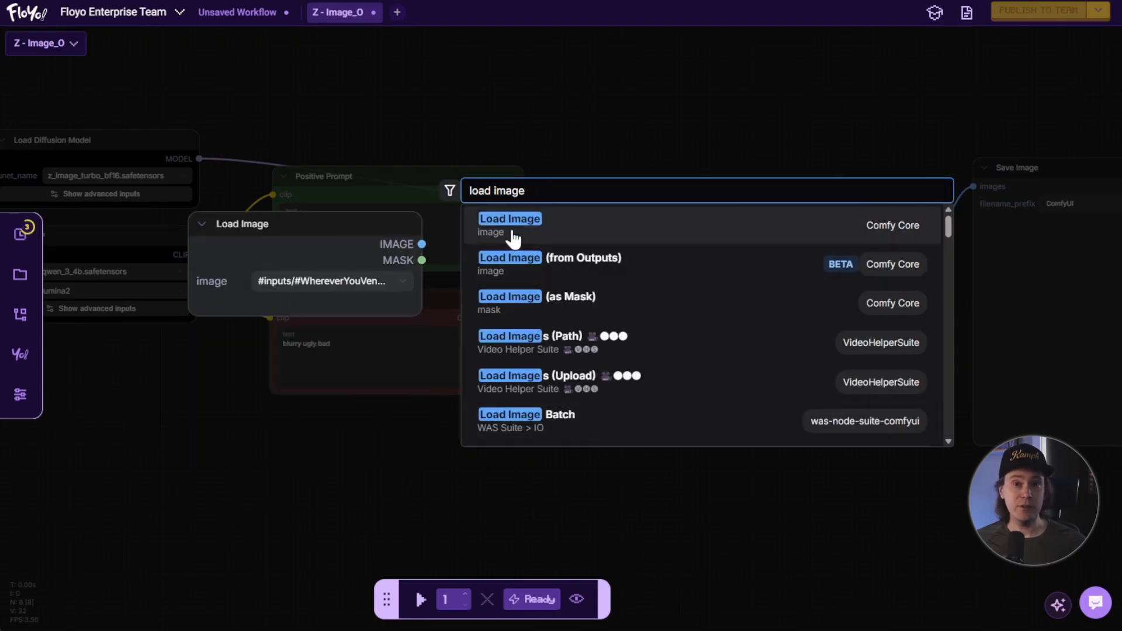
{"action": "left_click", "coordinate": [513, 237]}
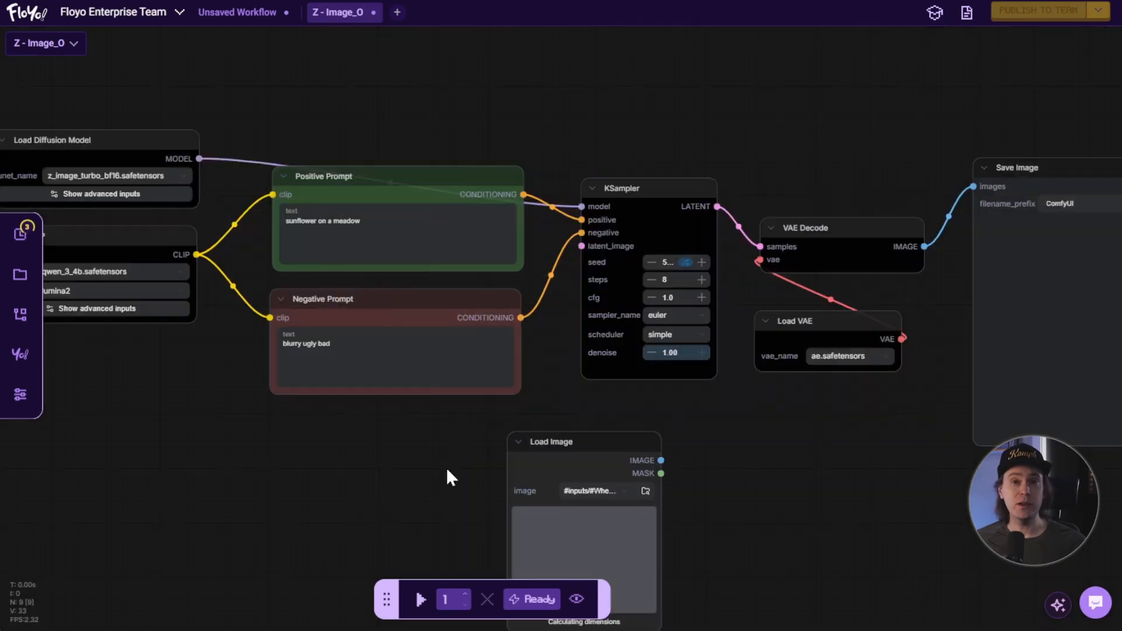
{"action": "left_click_drag", "start_coordinate": [555, 453], "coordinate": [132, 403]}
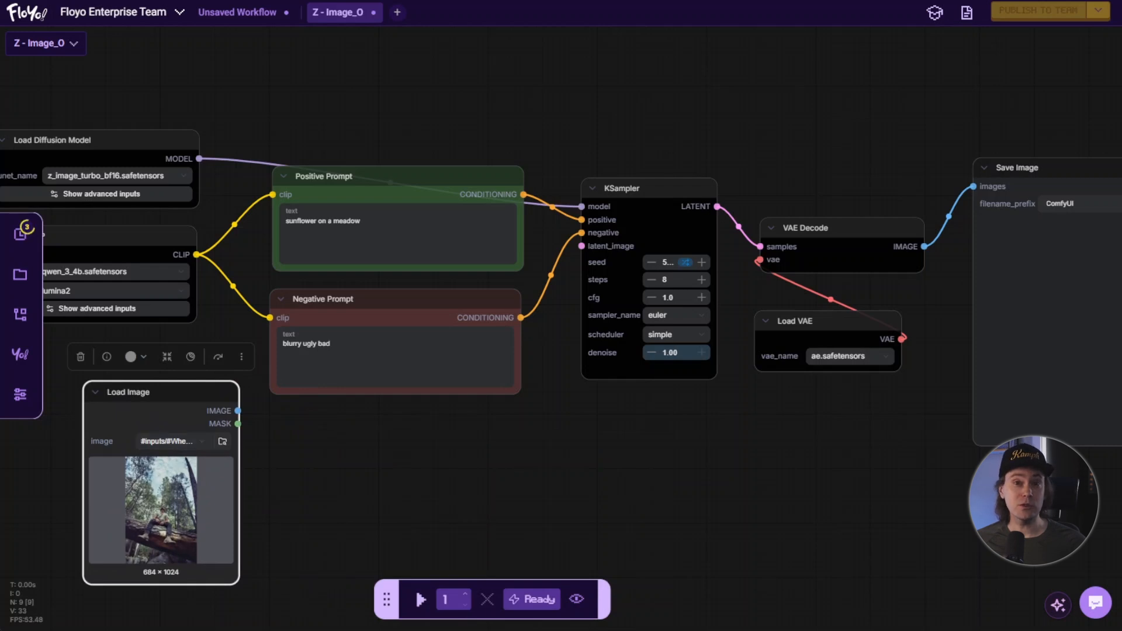
{"action": "left_click_drag", "start_coordinate": [1, 497], "coordinate": [158, 515]}
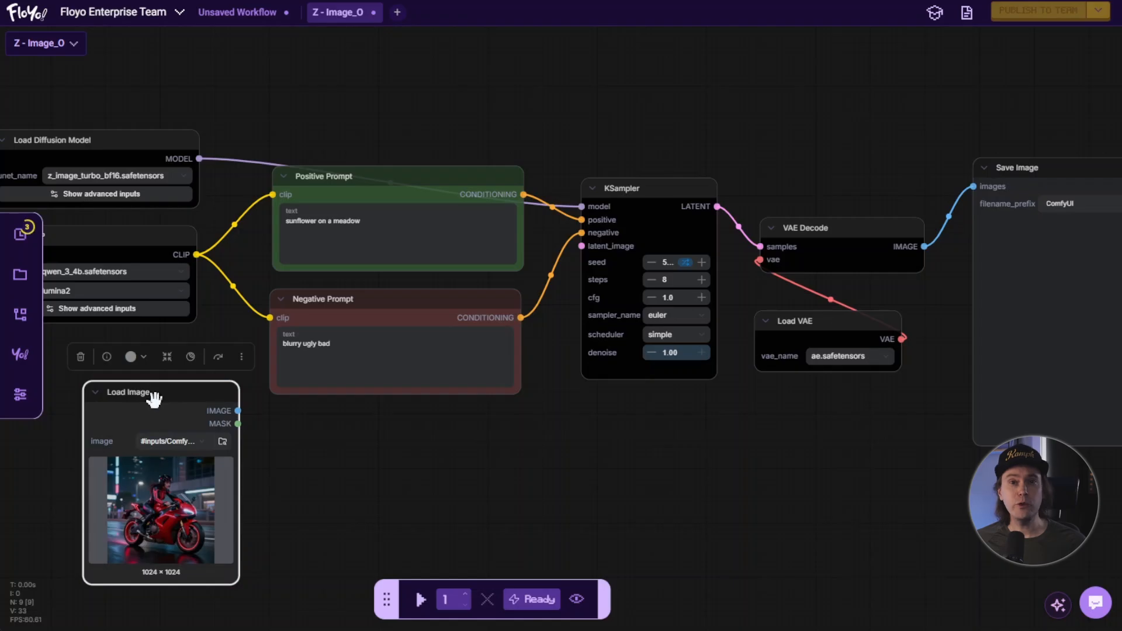
{"action": "left_click", "coordinate": [292, 441]}
Try to connect the Load Image node's IMAGE output to the KSampler's latent_image input.
{"action": "left_click_drag", "start_coordinate": [238, 411], "coordinate": [579, 248]}
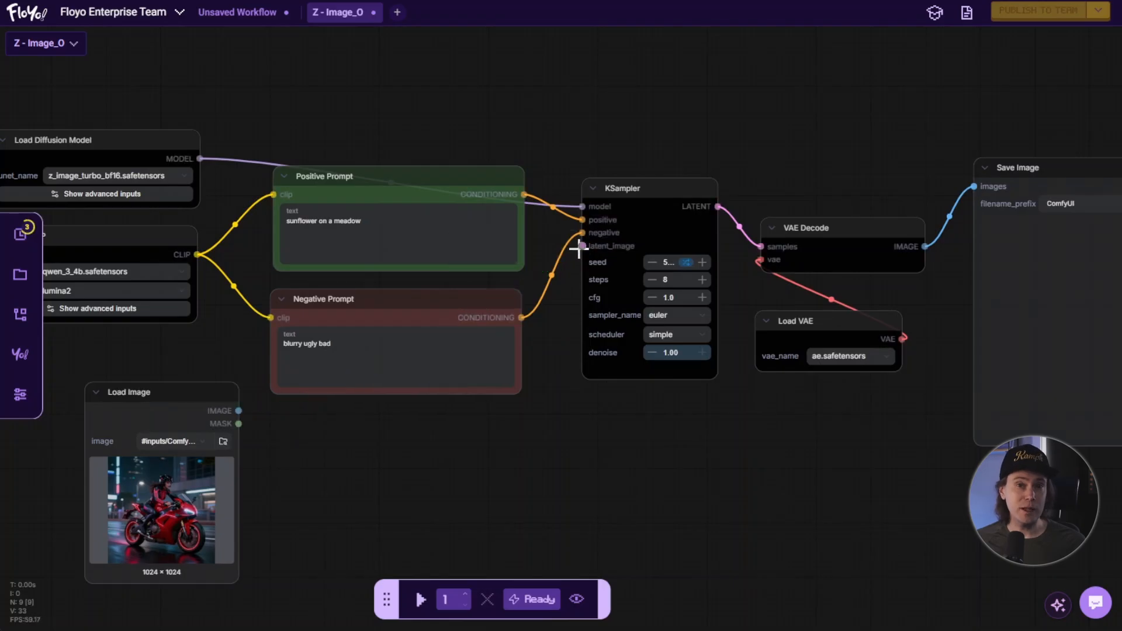
{"action": "left_click_drag", "start_coordinate": [238, 411], "coordinate": [581, 253]}
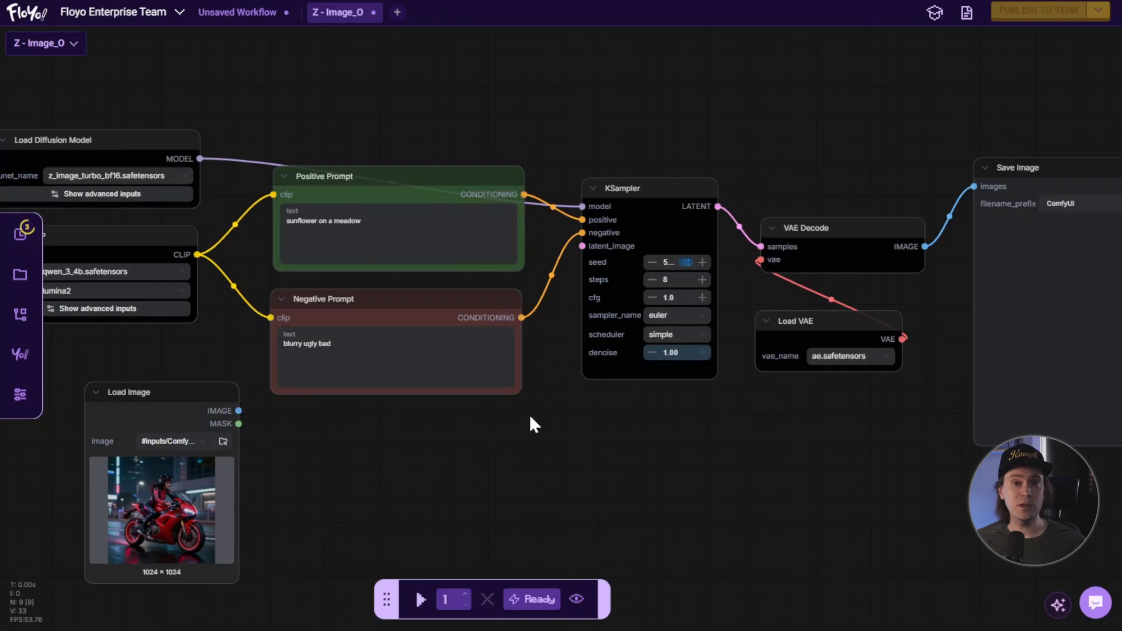
{"action": "left_click_drag", "start_coordinate": [486, 449], "coordinate": [564, 444]}
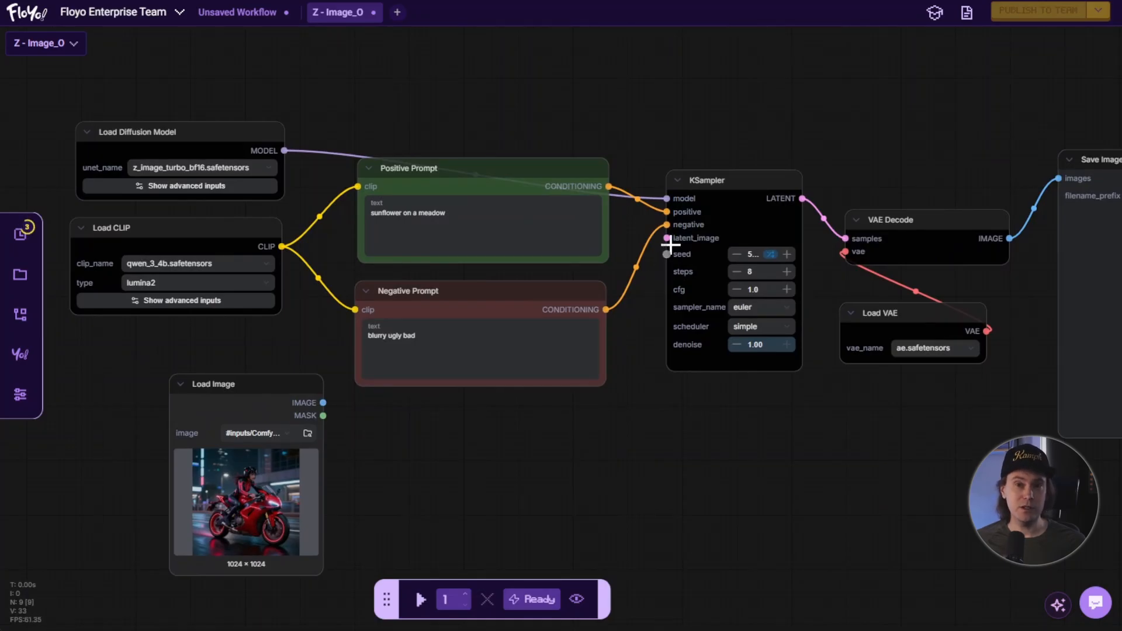
{"action": "left_click_drag", "start_coordinate": [667, 237], "coordinate": [323, 403]}
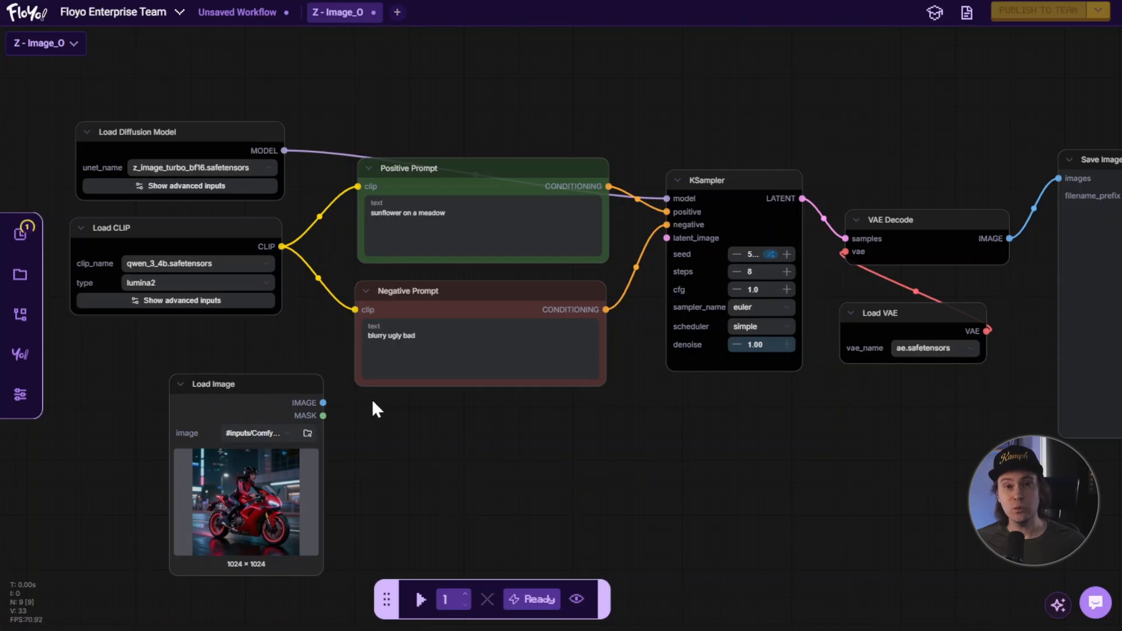
Add a VAE Encode node and place it below the Negative Prompt node, beside the Load Image node.
{"action": "scroll", "coordinate": [419, 449], "scroll_direction": "down", "scroll_amount": 3}
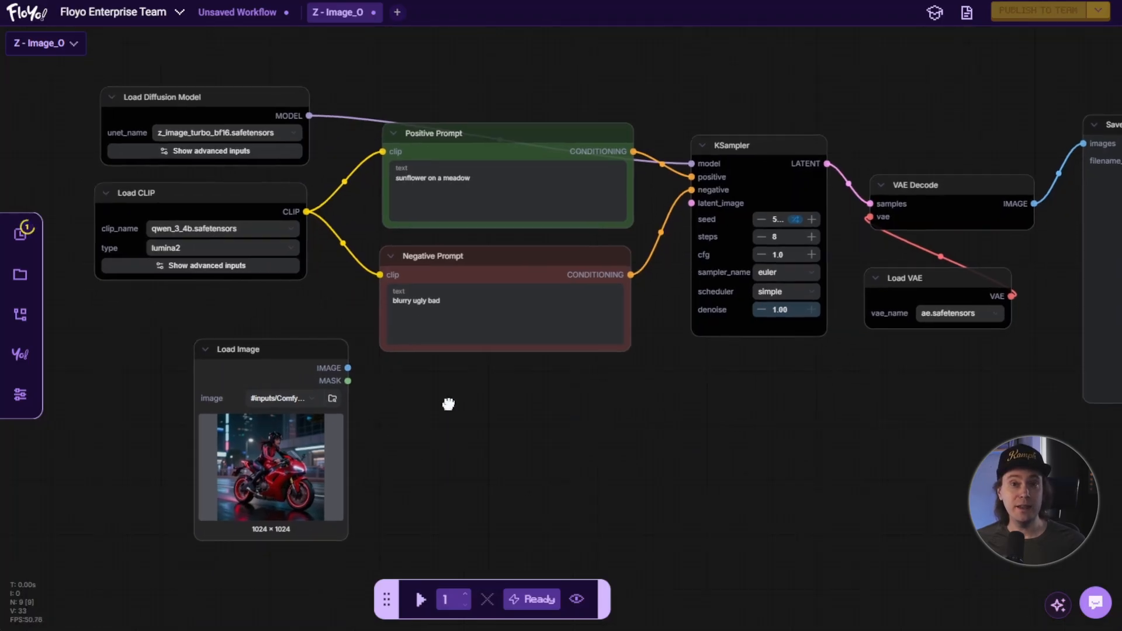
{"action": "double_click", "coordinate": [507, 432]}
{"action": "type", "text": "va"}
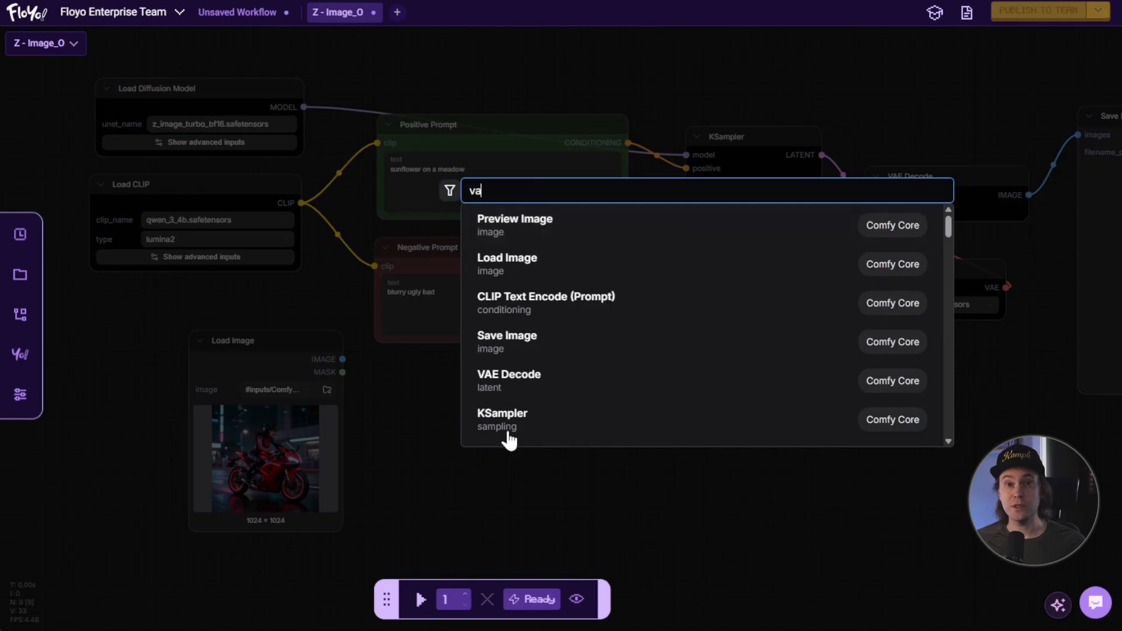
{"action": "type", "text": "e en"}
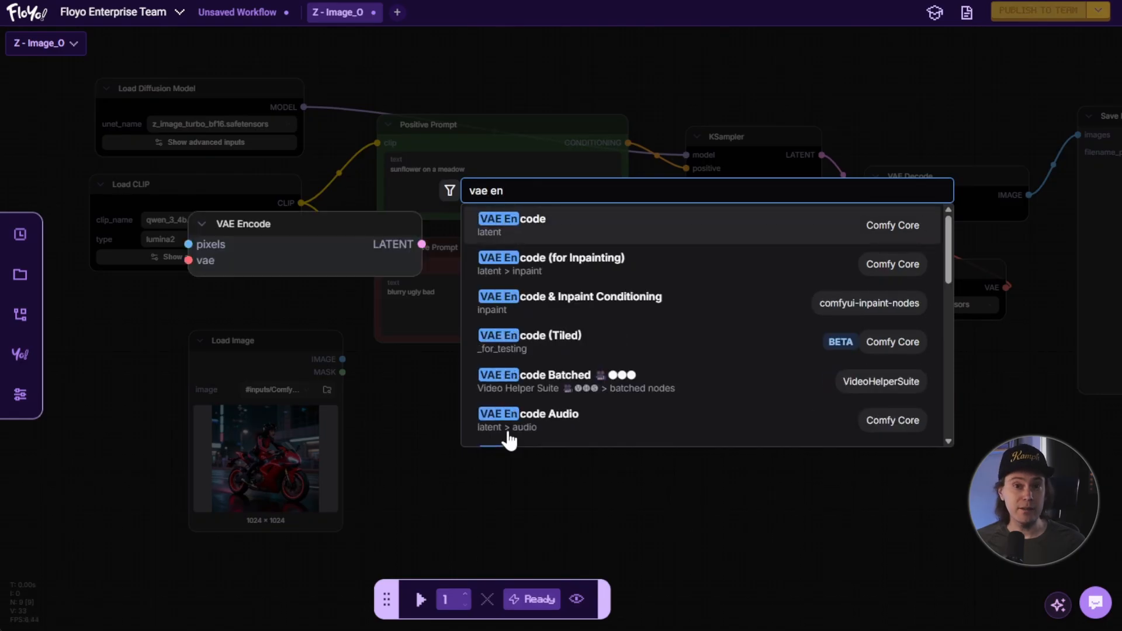
{"action": "key", "text": "Return"}
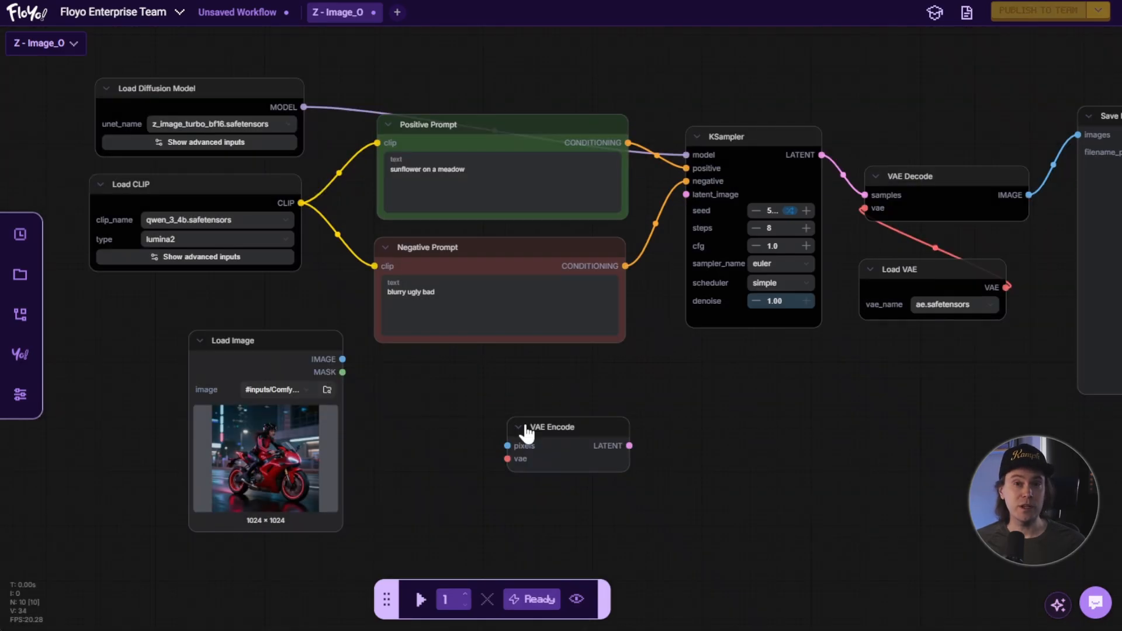
{"action": "left_click_drag", "start_coordinate": [568, 429], "coordinate": [511, 392]}
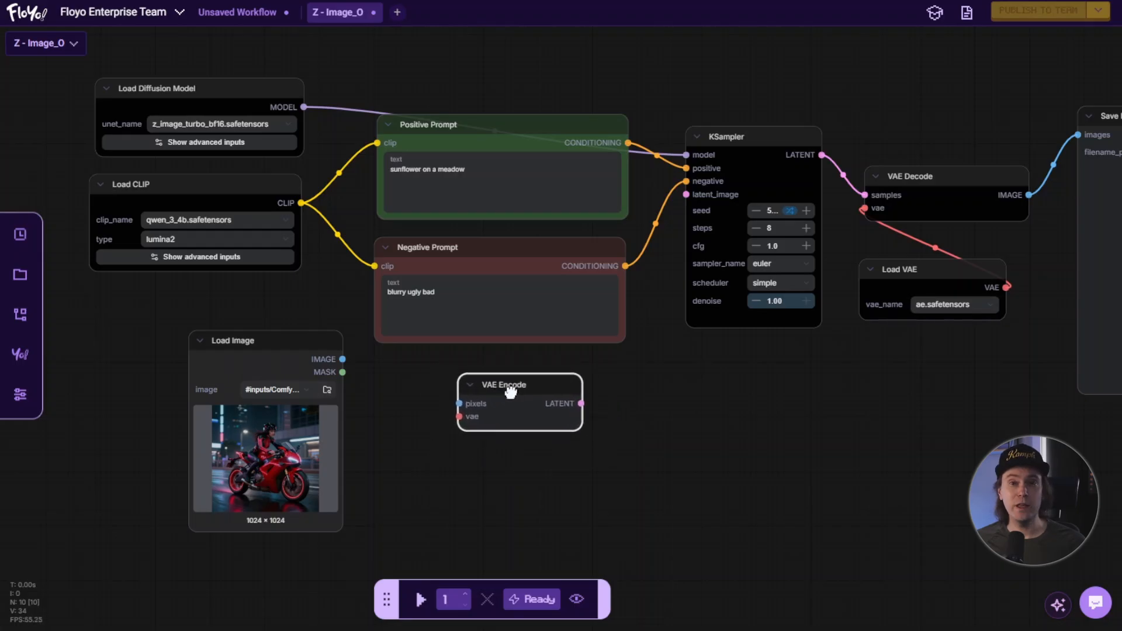
Move the VAE Encode node slightly closer to the Load Image node.
{"action": "left_click_drag", "start_coordinate": [788, 388], "coordinate": [693, 409]}
{"action": "left_click_drag", "start_coordinate": [837, 196], "coordinate": [833, 193]}
{"action": "left_click", "coordinate": [659, 400]}
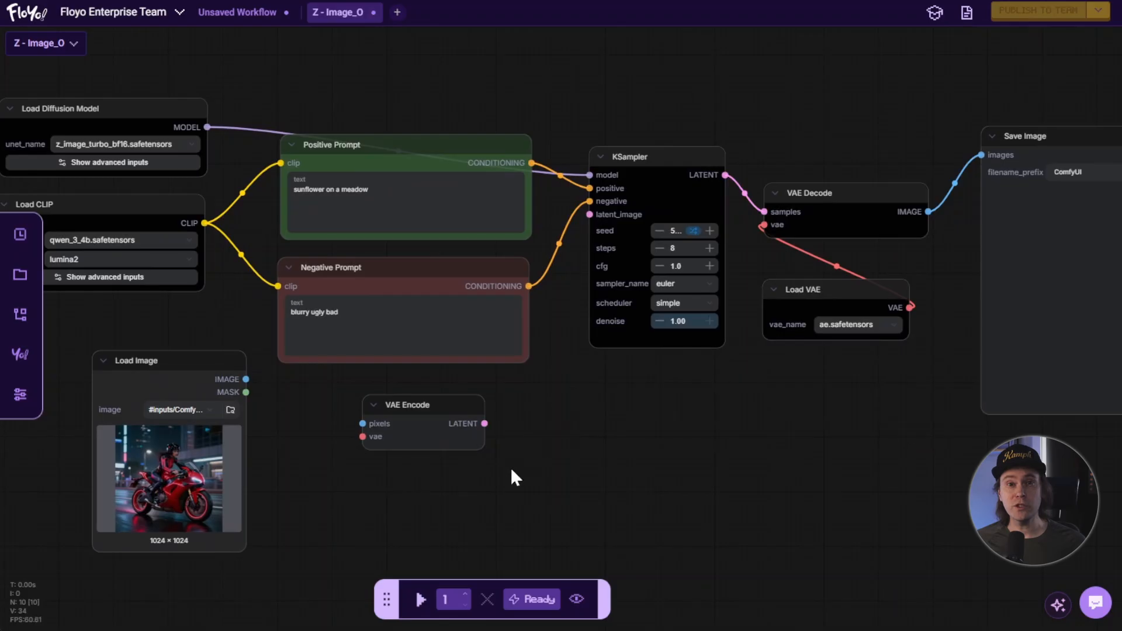
{"action": "scroll", "coordinate": [511, 465], "scroll_direction": "down", "scroll_amount": 2}
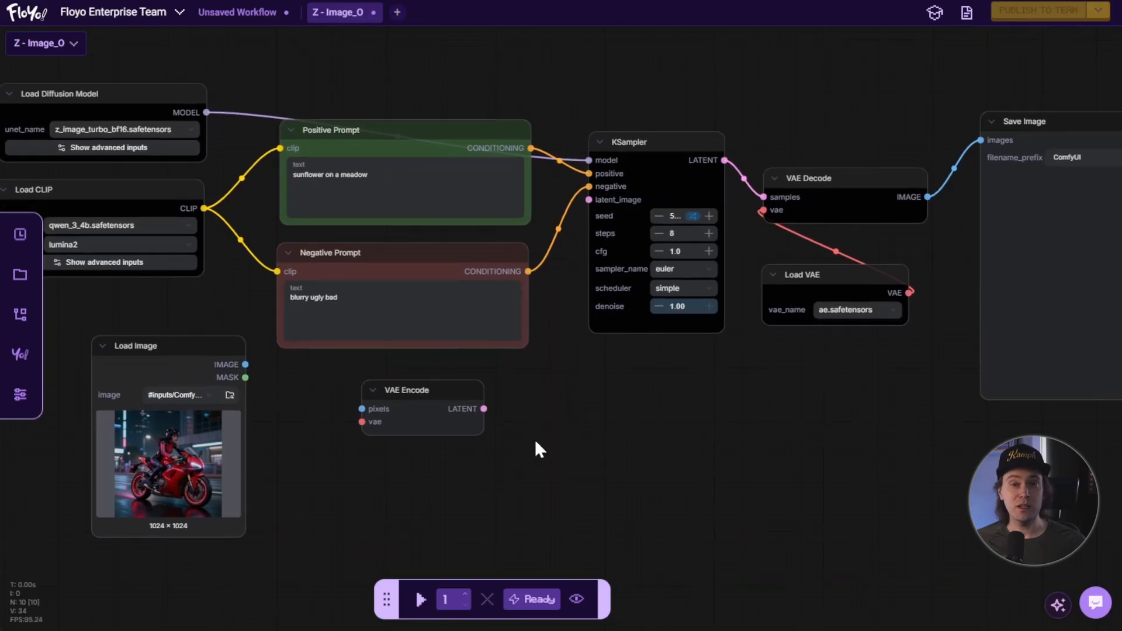
{"action": "left_click_drag", "start_coordinate": [955, 209], "coordinate": [906, 205]}
{"action": "left_click_drag", "start_coordinate": [542, 412], "coordinate": [640, 385]}
{"action": "left_click_drag", "start_coordinate": [516, 351], "coordinate": [487, 346]}
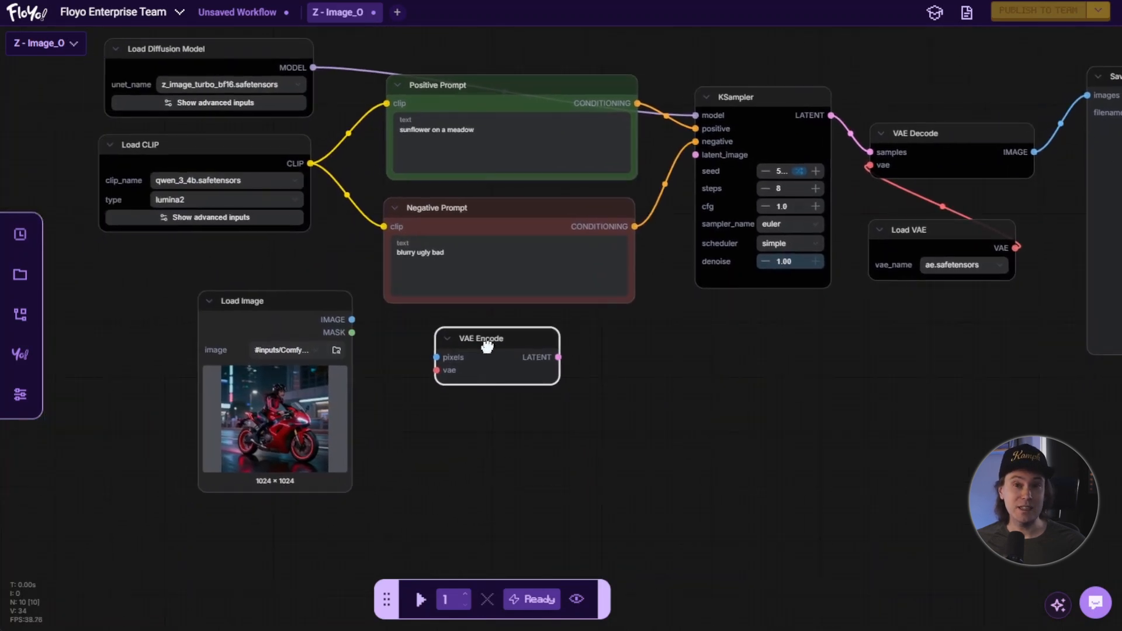
{"action": "left_click", "coordinate": [500, 412]}
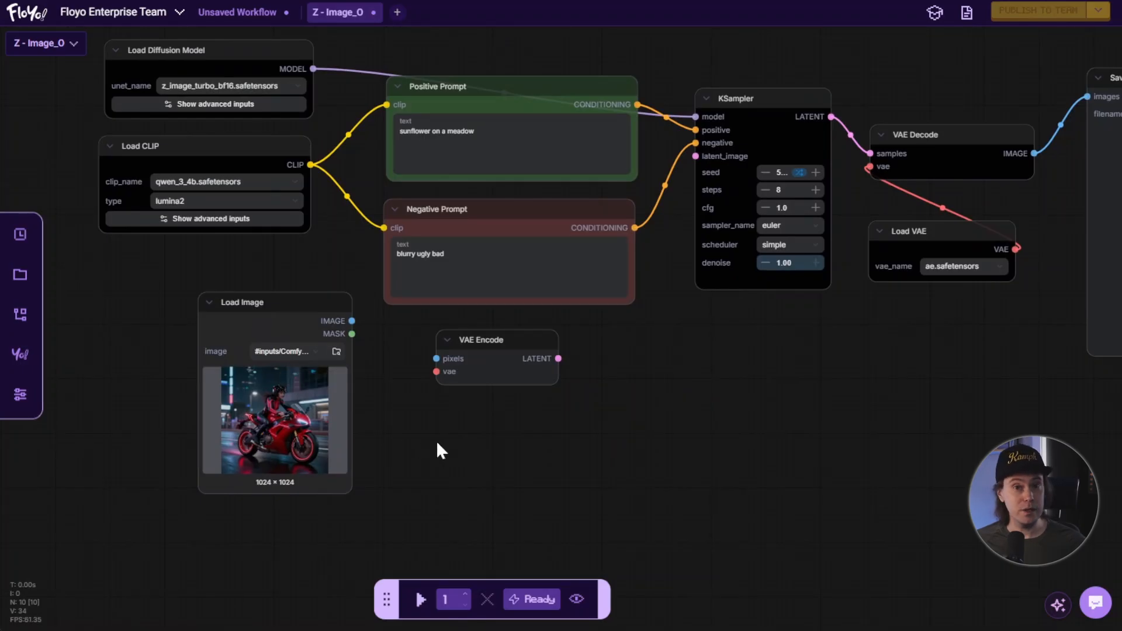
Examine the VAE Encode and VAE Decode nodes and their connection points to the KSampler and Load VAE nodes.
{"action": "scroll", "coordinate": [436, 444], "scroll_direction": "up", "scroll_amount": 1}
{"action": "left_click_drag", "start_coordinate": [437, 444], "coordinate": [453, 452]}
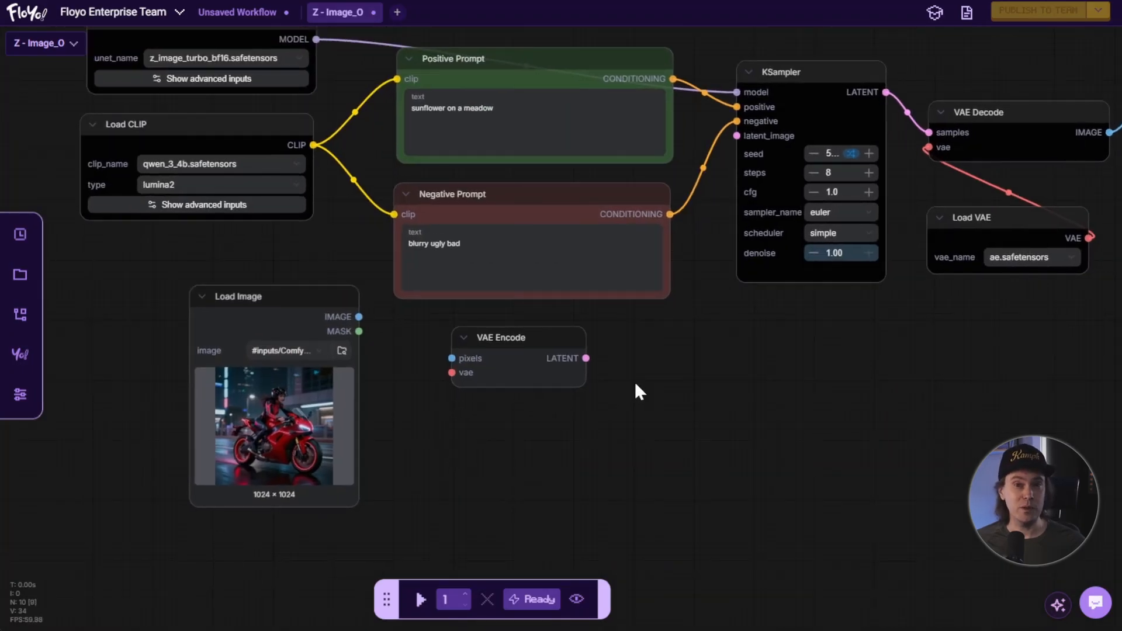
{"action": "left_click_drag", "start_coordinate": [672, 365], "coordinate": [671, 372]}
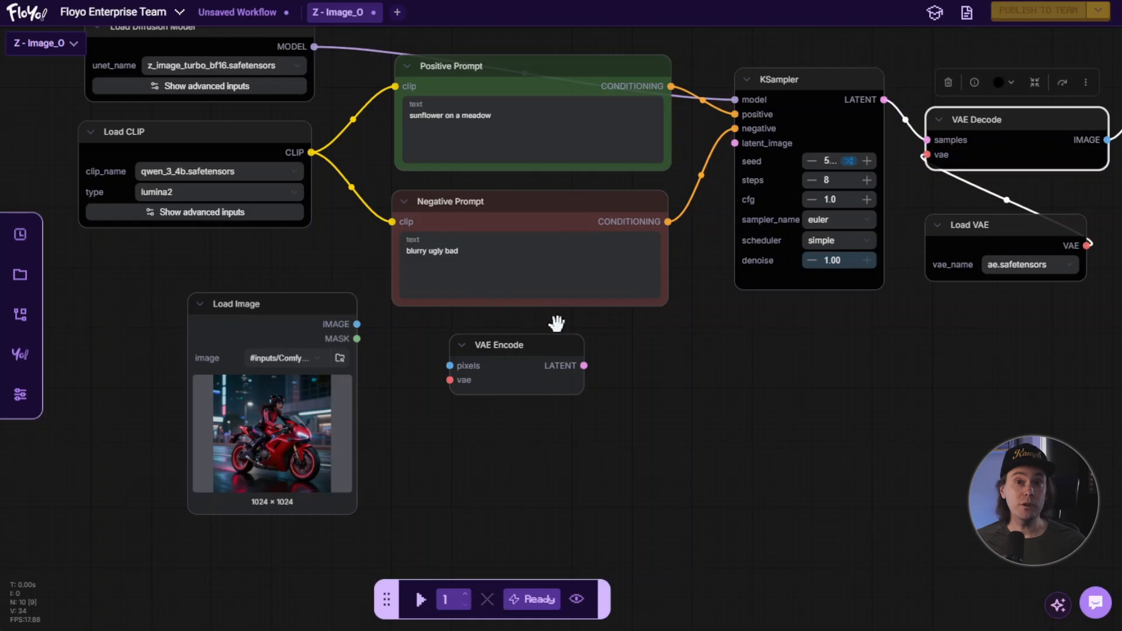
{"action": "left_click", "coordinate": [556, 360]}
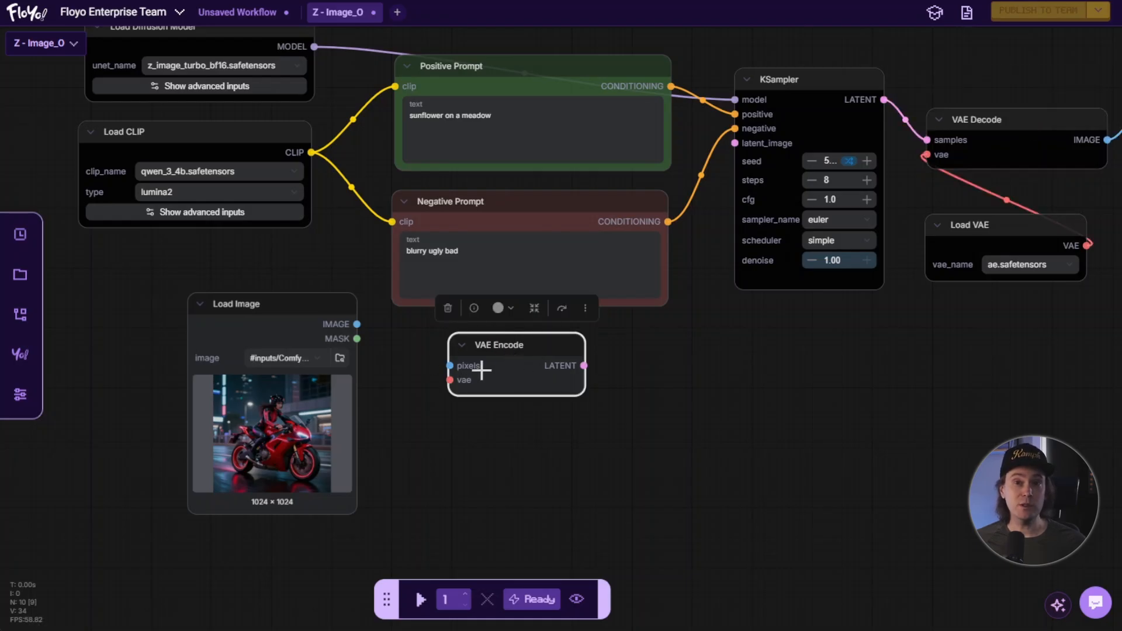
{"action": "left_click", "coordinate": [609, 381]}
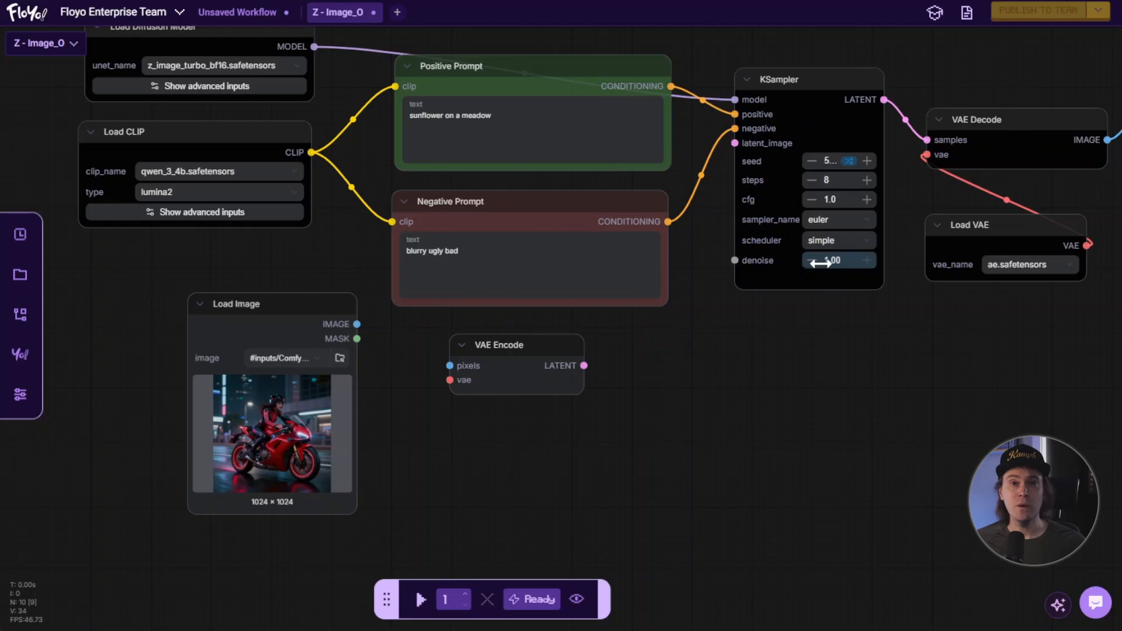
{"action": "left_click", "coordinate": [991, 120]}
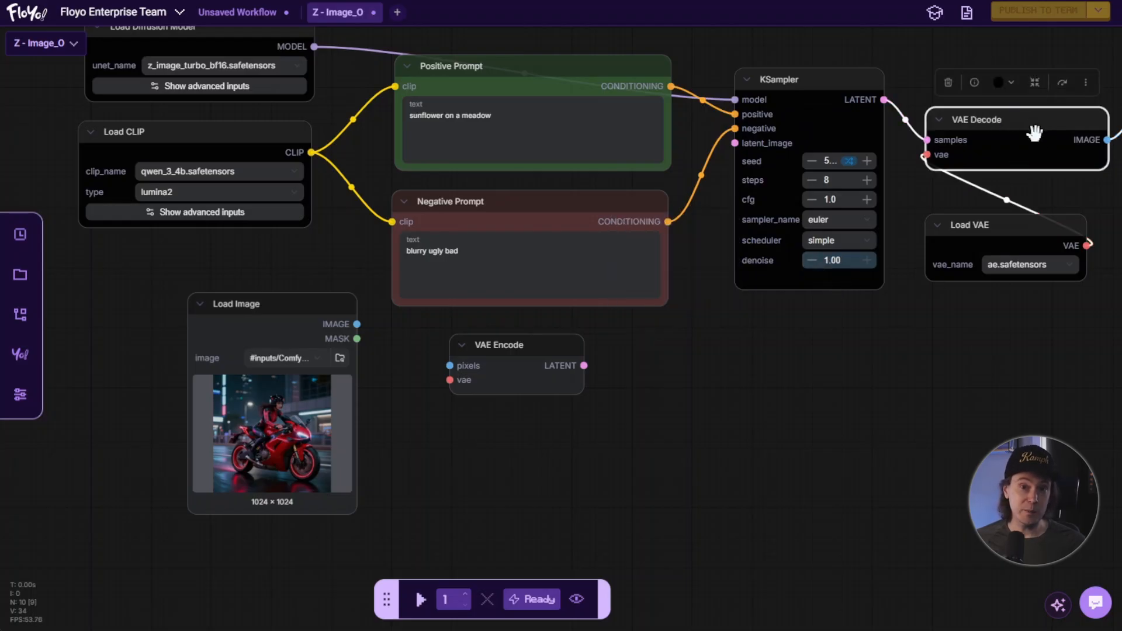
{"action": "left_click_drag", "start_coordinate": [1053, 190], "coordinate": [741, 234]}
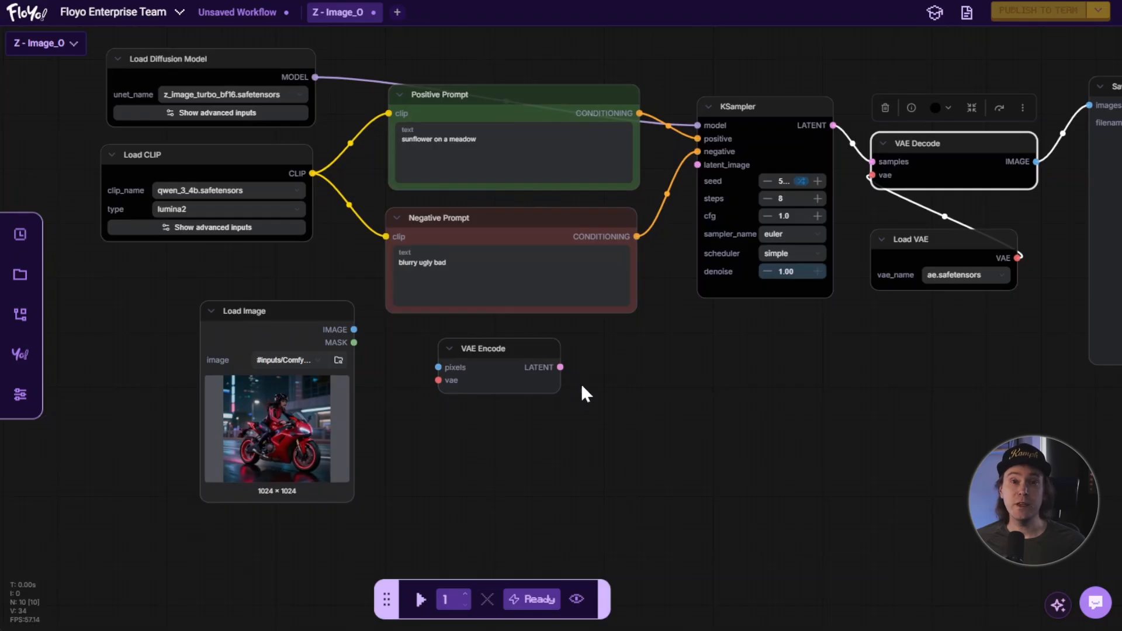
{"action": "left_click_drag", "start_coordinate": [505, 360], "coordinate": [510, 359]}
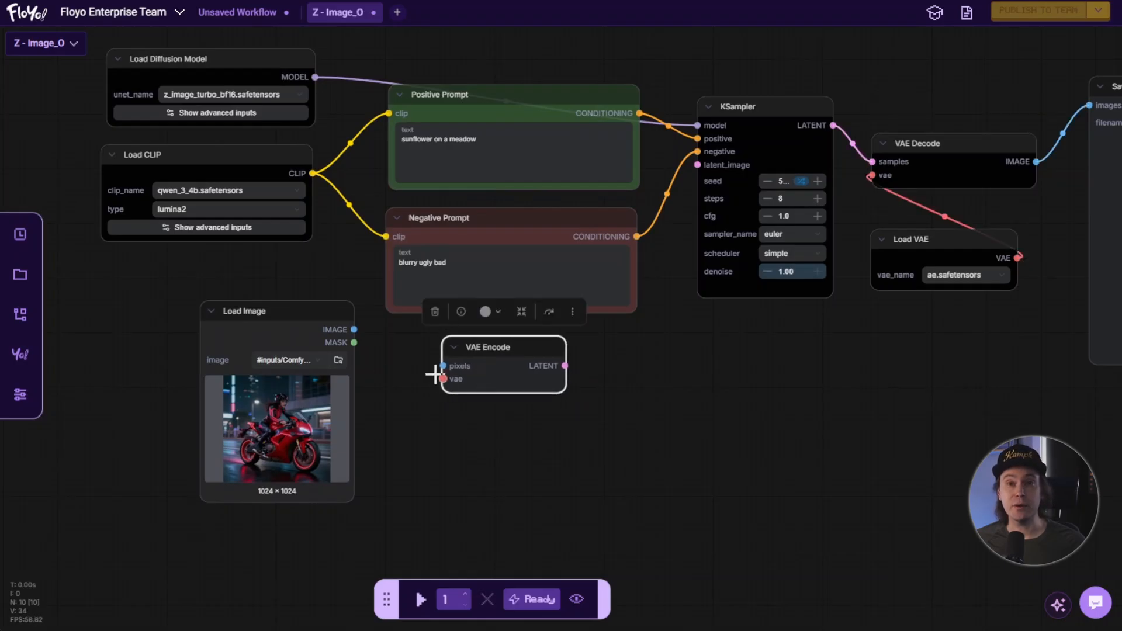
Connect the Load Image node's IMAGE output to VAE Encode's pixels input and VAE Encode's LATENT output to the KSampler's latent_image input.
{"action": "left_click_drag", "start_coordinate": [353, 330], "coordinate": [443, 366]}
{"action": "left_click", "coordinate": [474, 424]}
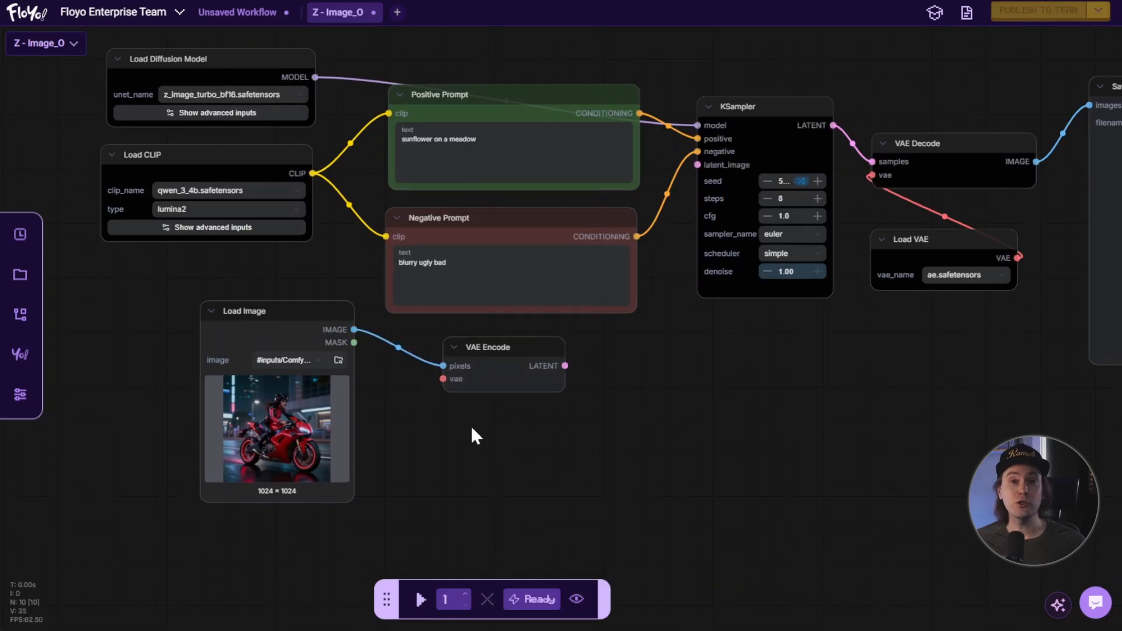
{"action": "scroll", "coordinate": [472, 428], "scroll_direction": "up", "scroll_amount": 1}
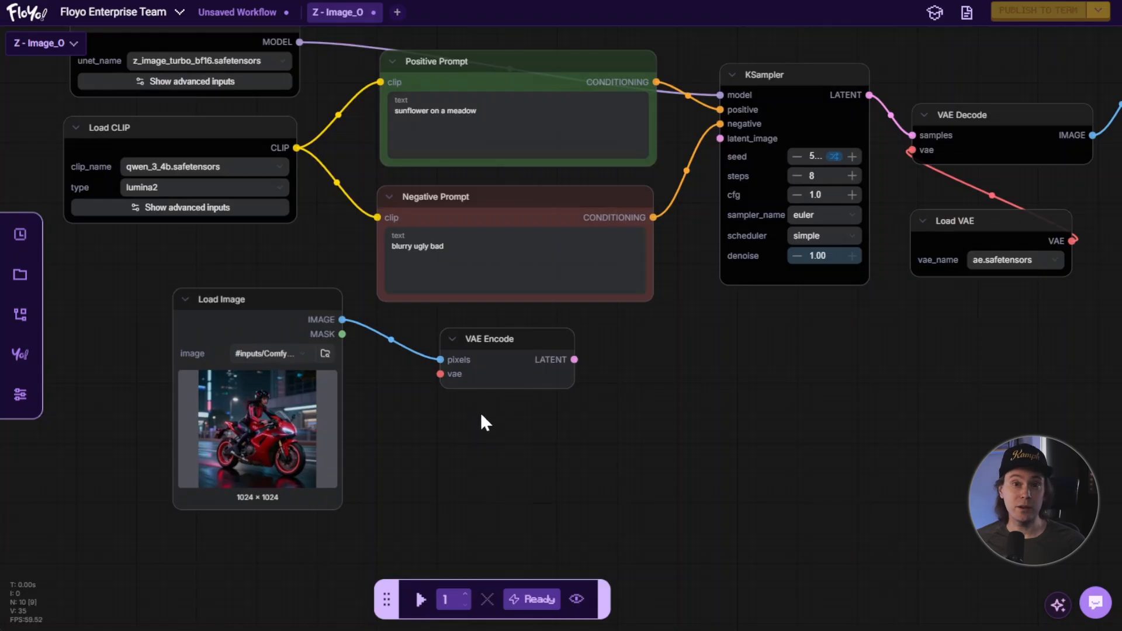
{"action": "left_click_drag", "start_coordinate": [575, 361], "coordinate": [587, 364]}
{"action": "left_click_drag", "start_coordinate": [653, 341], "coordinate": [719, 144]}
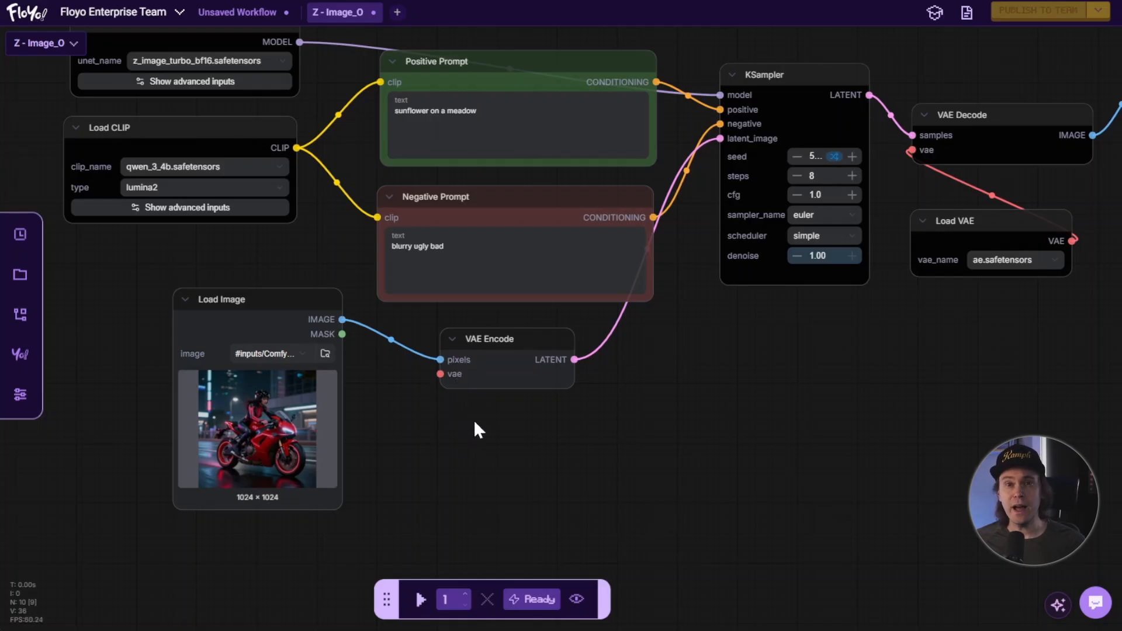
Connect the Load VAE node's output to VAE Encode's vae input and move the Load VAE node below the Load Image node.
{"action": "left_click_drag", "start_coordinate": [966, 247], "coordinate": [924, 253]}
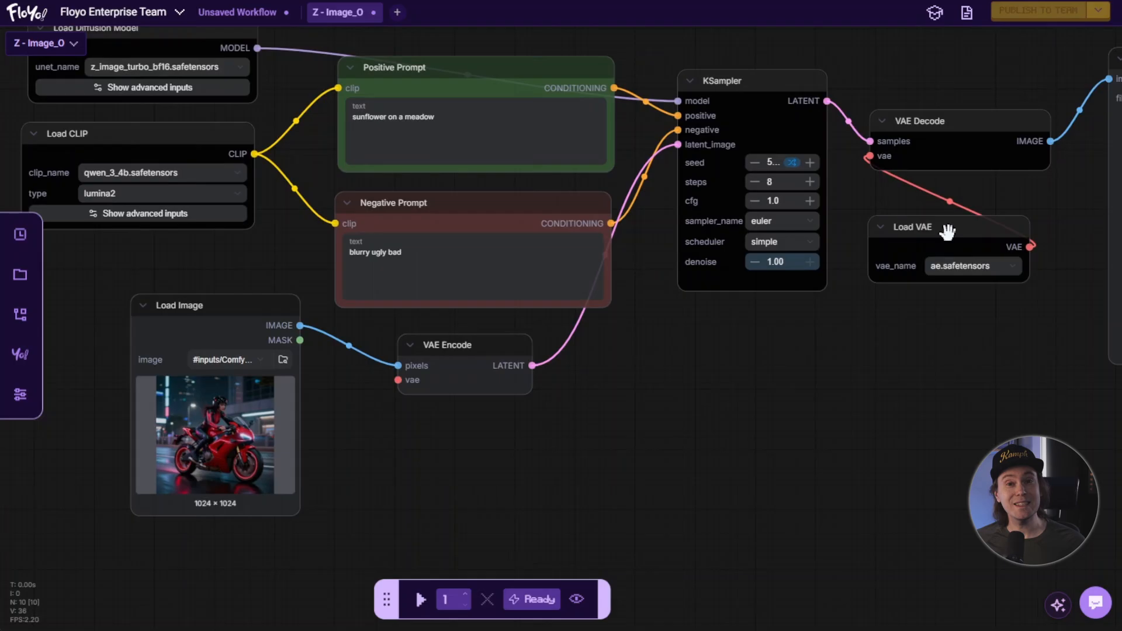
{"action": "left_click_drag", "start_coordinate": [1032, 247], "coordinate": [399, 381]}
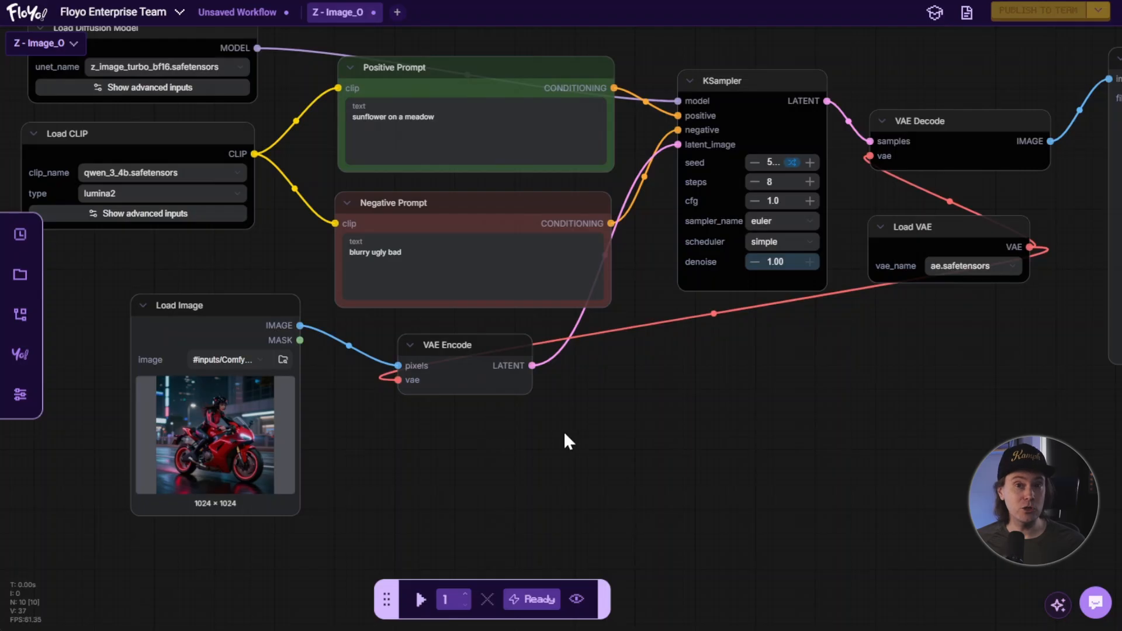
{"action": "left_click_drag", "start_coordinate": [564, 438], "coordinate": [565, 405]}
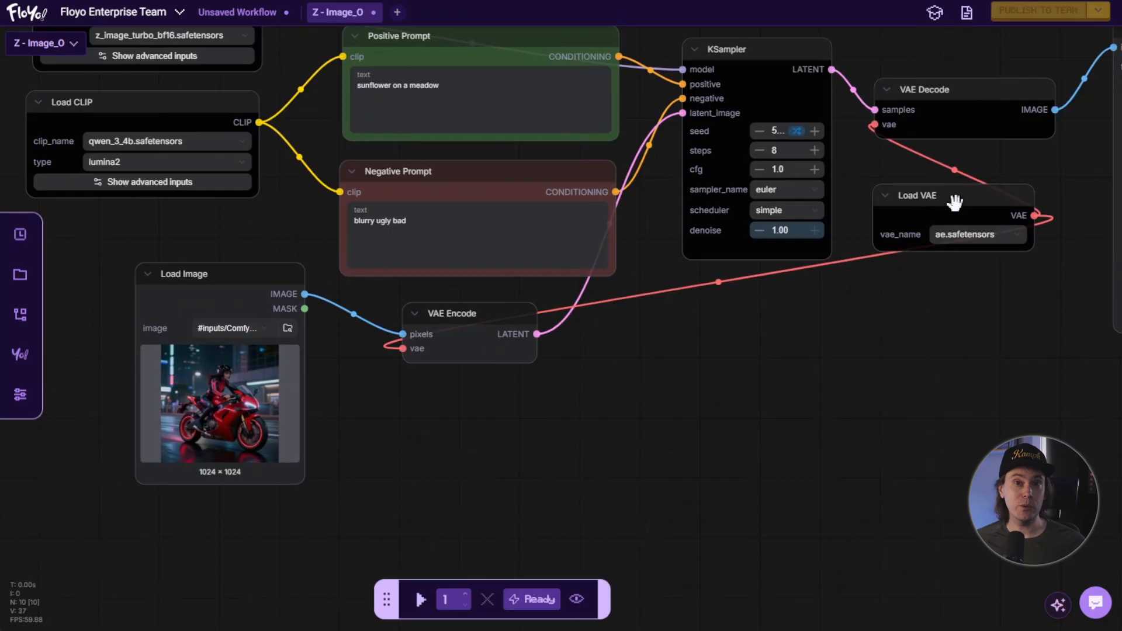
{"action": "left_click_drag", "start_coordinate": [964, 218], "coordinate": [263, 526]}
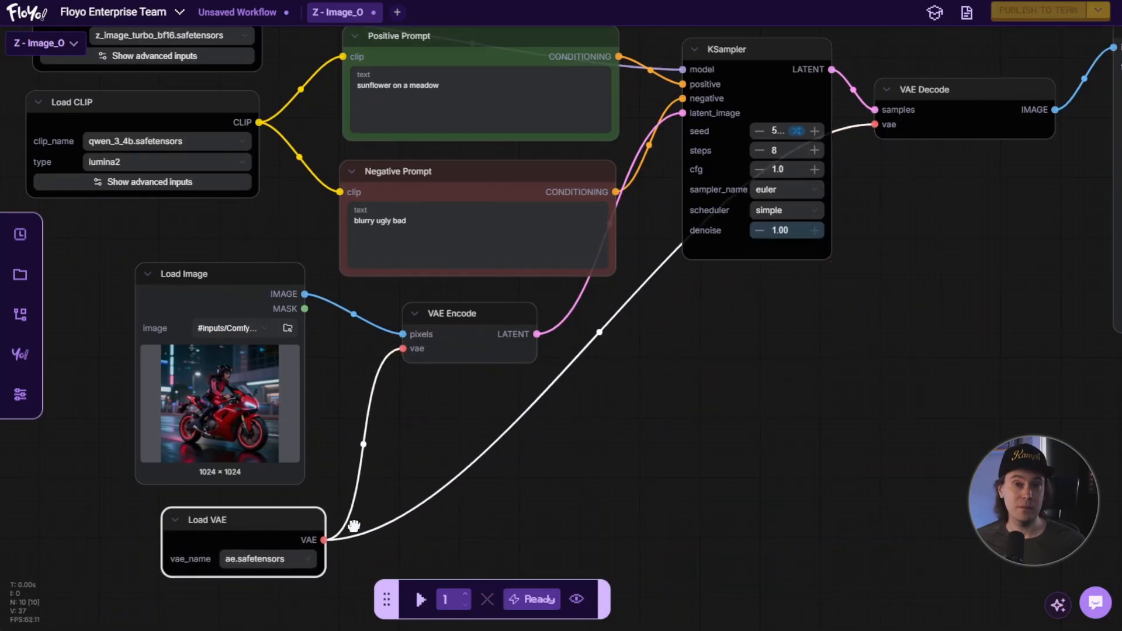
{"action": "left_click", "coordinate": [631, 468]}
{"action": "left_click_drag", "start_coordinate": [711, 382], "coordinate": [707, 393]}
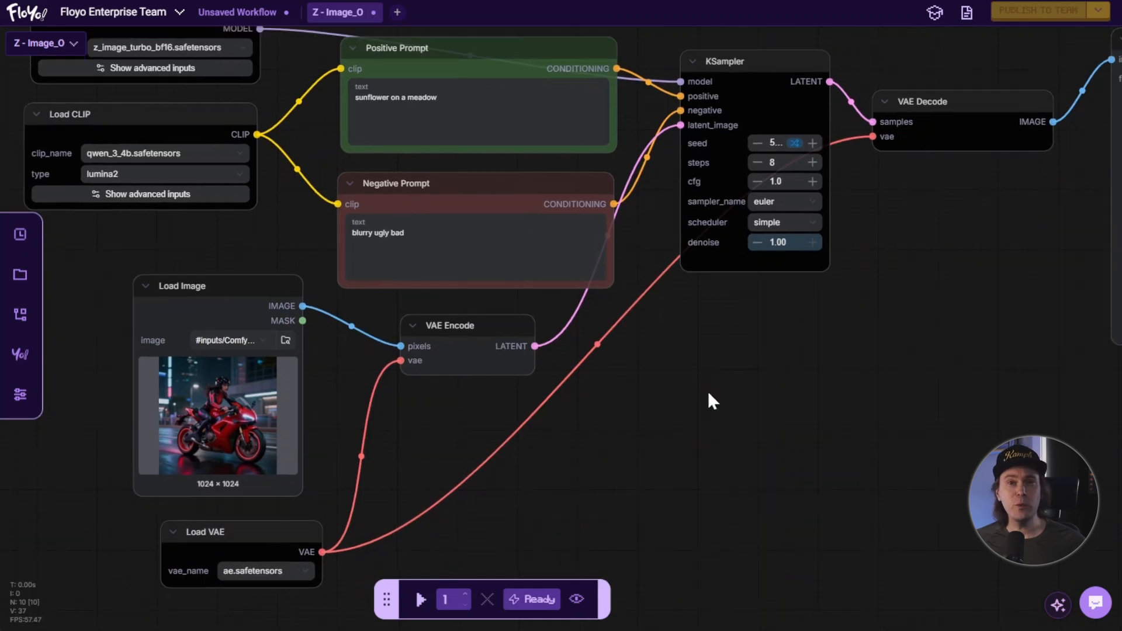
{"action": "scroll", "coordinate": [708, 392], "scroll_direction": "down", "scroll_amount": 1}
{"action": "left_click_drag", "start_coordinate": [607, 469], "coordinate": [622, 444]}
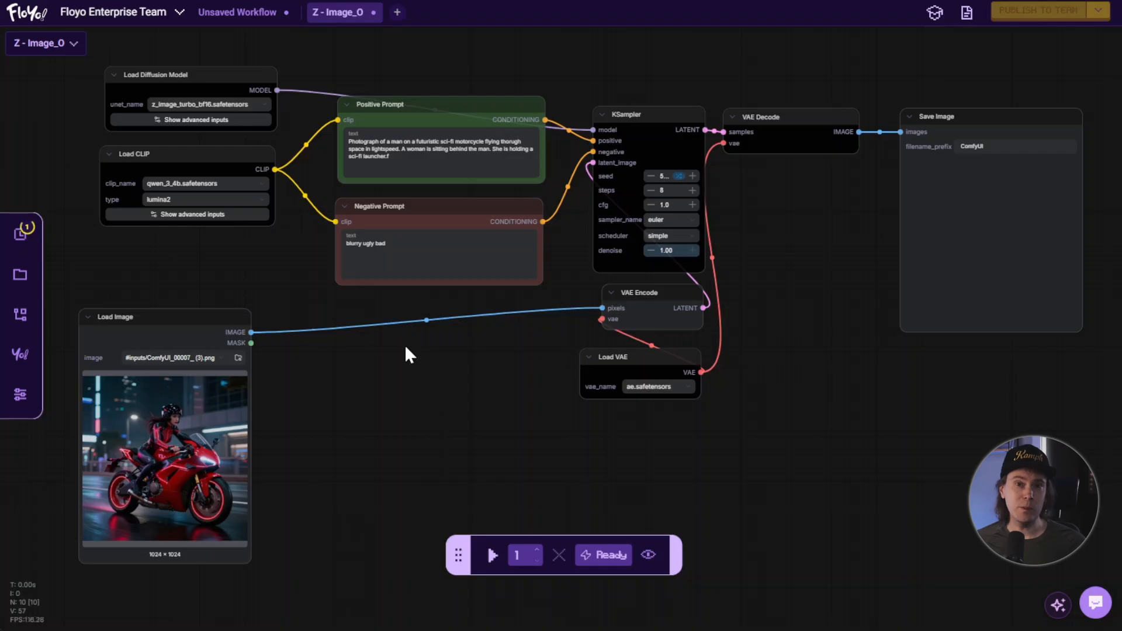
Add a Resize Image/Mask node and place it between the Load Image and VAE Encode nodes.
{"action": "double_click", "coordinate": [444, 359]}
{"action": "type", "text": "re"}
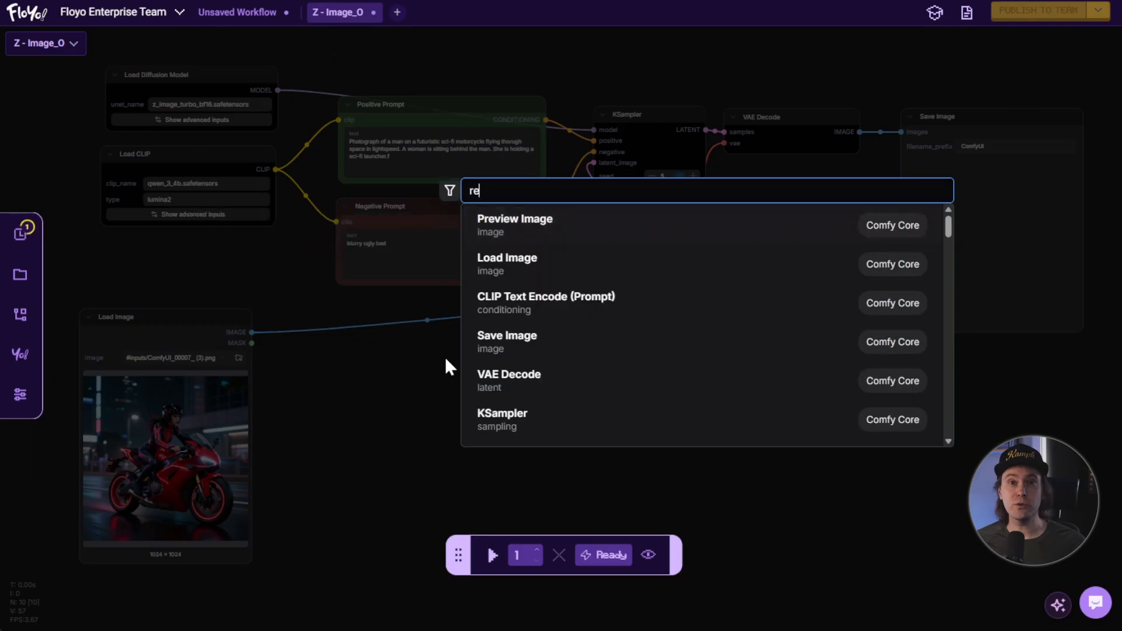
{"action": "type", "text": "size image"}
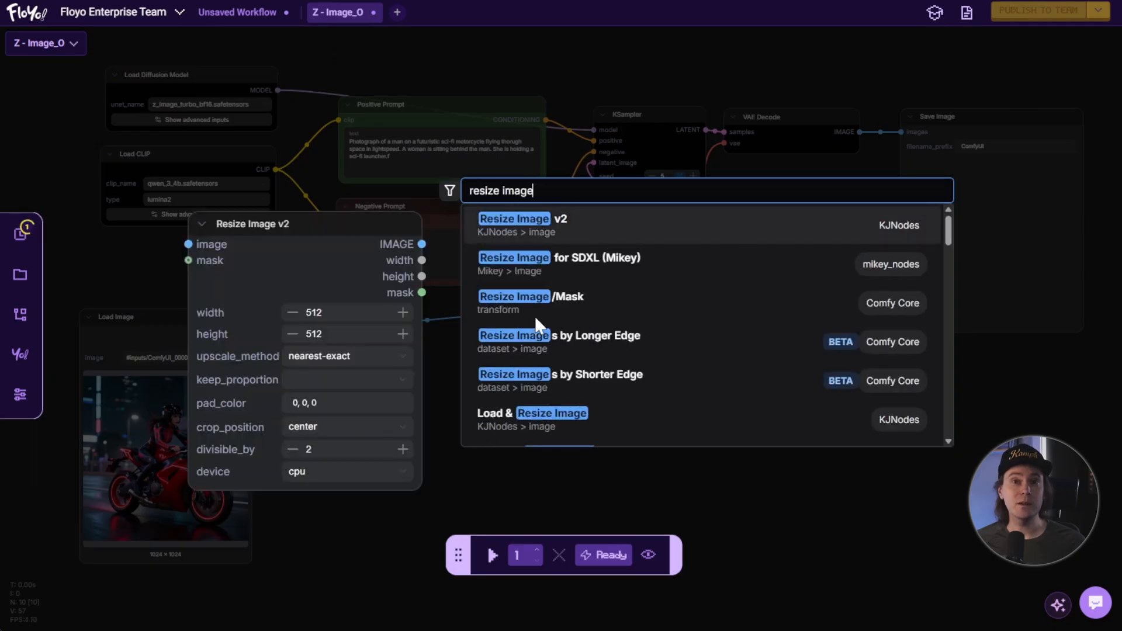
{"action": "left_click", "coordinate": [562, 306]}
{"action": "left_click_drag", "start_coordinate": [513, 362], "coordinate": [413, 361]}
{"action": "left_click", "coordinate": [494, 434]}
Set the Resize Image/Mask node's resize_type to scale longer dimension and its longer_size to 1024.
{"action": "scroll", "coordinate": [494, 434], "scroll_direction": "up", "scroll_amount": 5}
{"action": "left_click_drag", "start_coordinate": [494, 437], "coordinate": [591, 384]}
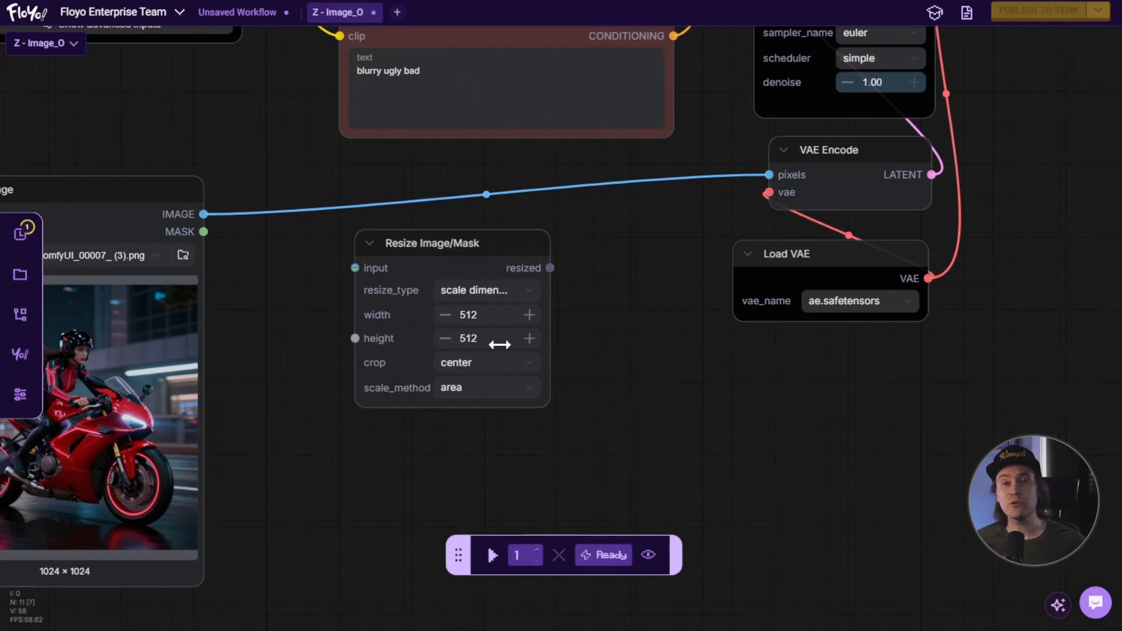
{"action": "scroll", "coordinate": [556, 336], "scroll_direction": "up", "scroll_amount": 1}
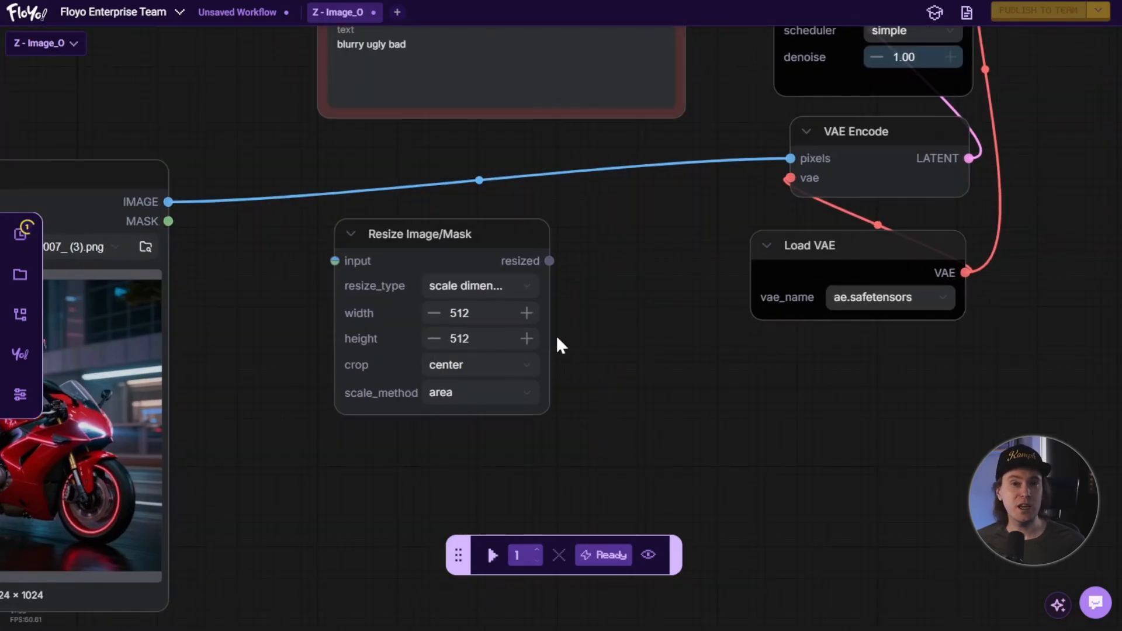
{"action": "left_click_drag", "start_coordinate": [565, 338], "coordinate": [576, 337]}
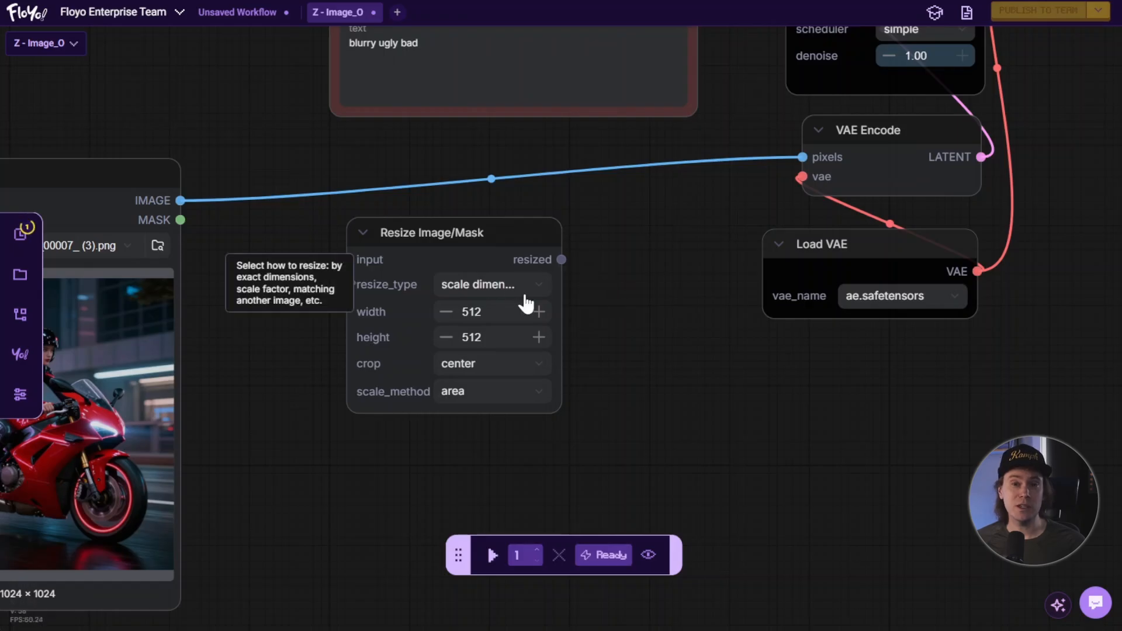
{"action": "left_click", "coordinate": [542, 300]}
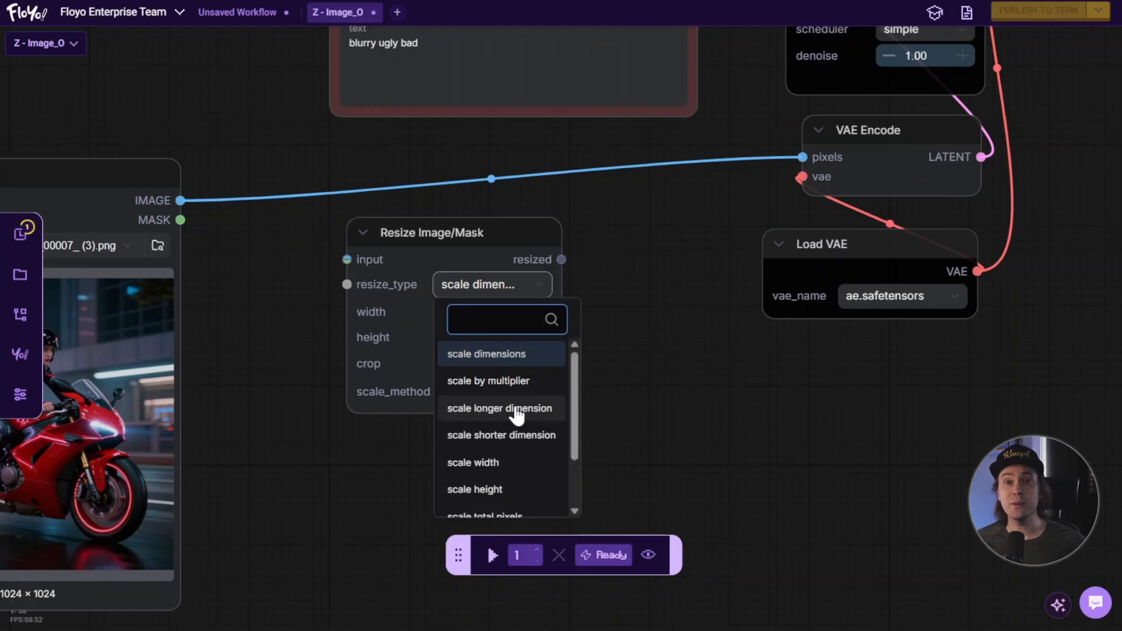
{"action": "left_click", "coordinate": [530, 406]}
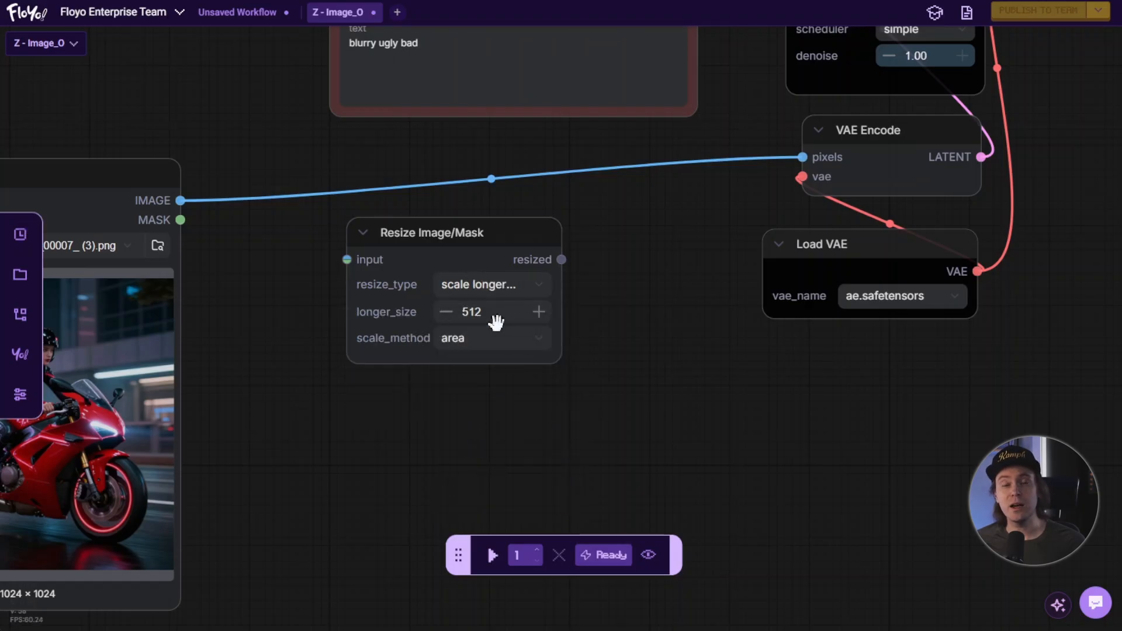
{"action": "left_click", "coordinate": [496, 322]}
{"action": "left_click", "coordinate": [491, 319]}
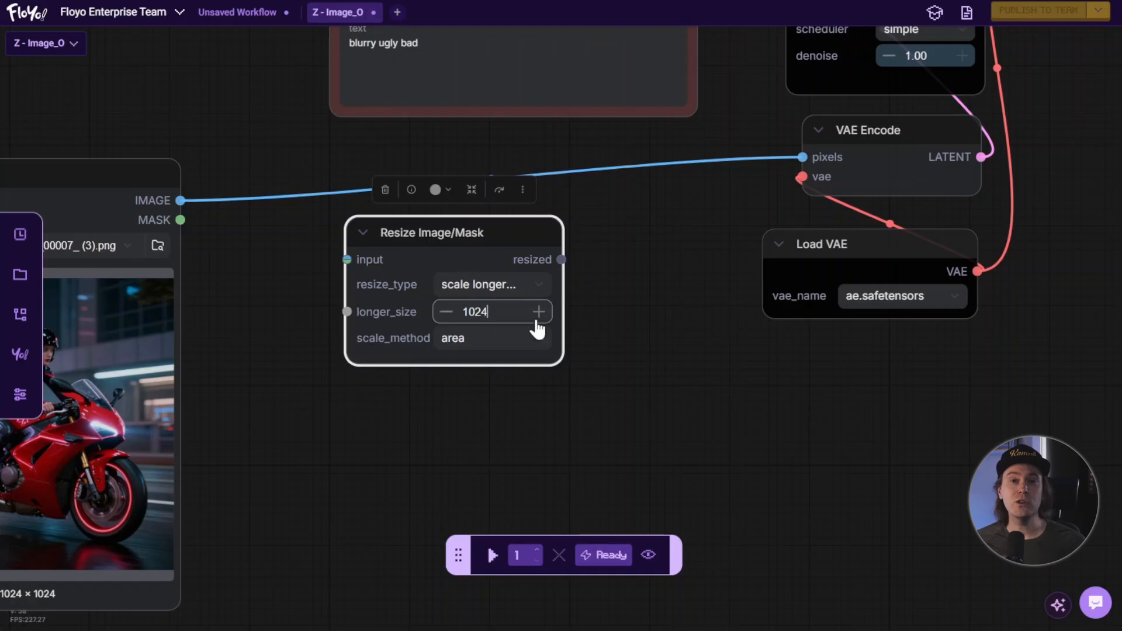
{"action": "type", "text": "1024"}
{"action": "left_click", "coordinate": [601, 290]}
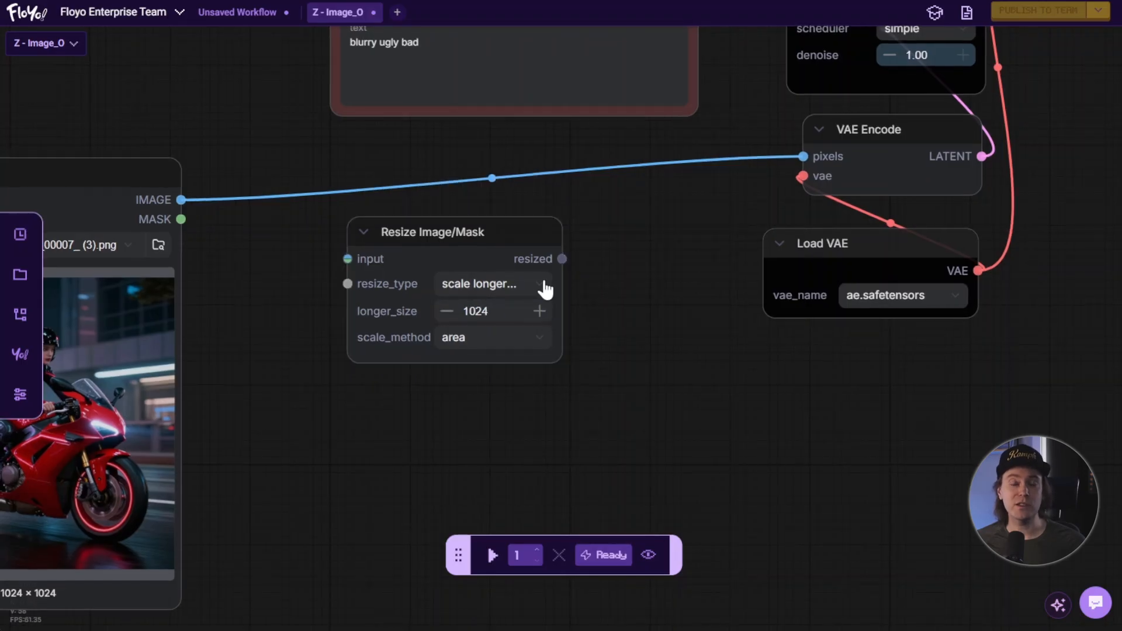
{"action": "left_click", "coordinate": [543, 286]}
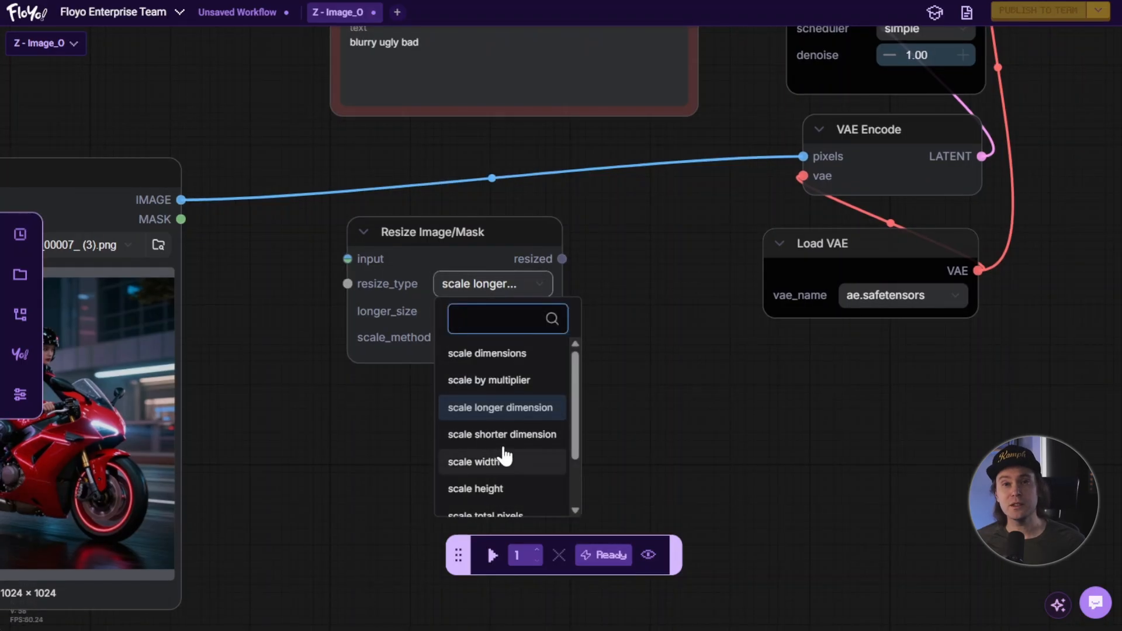
{"action": "left_click", "coordinate": [607, 367]}
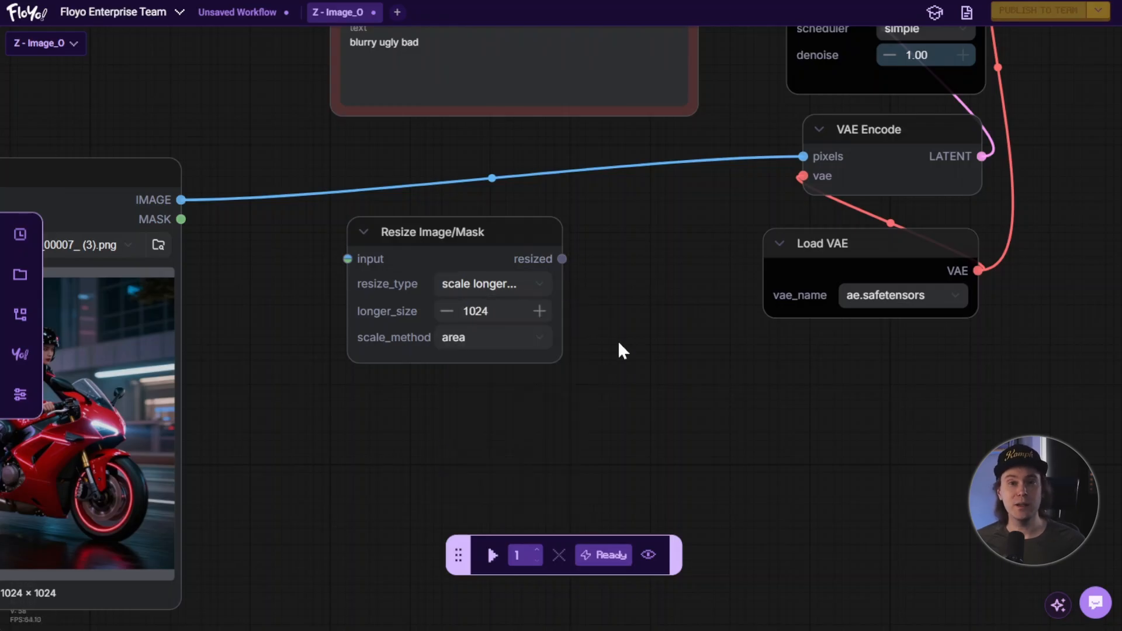
Route the image link through the resize node, connecting Load Image's IMAGE output to its input and its resized output to VAE Encode's pixels.
{"action": "left_click_drag", "start_coordinate": [608, 329], "coordinate": [607, 352]}
{"action": "scroll", "coordinate": [608, 352], "scroll_direction": "down", "scroll_amount": 2}
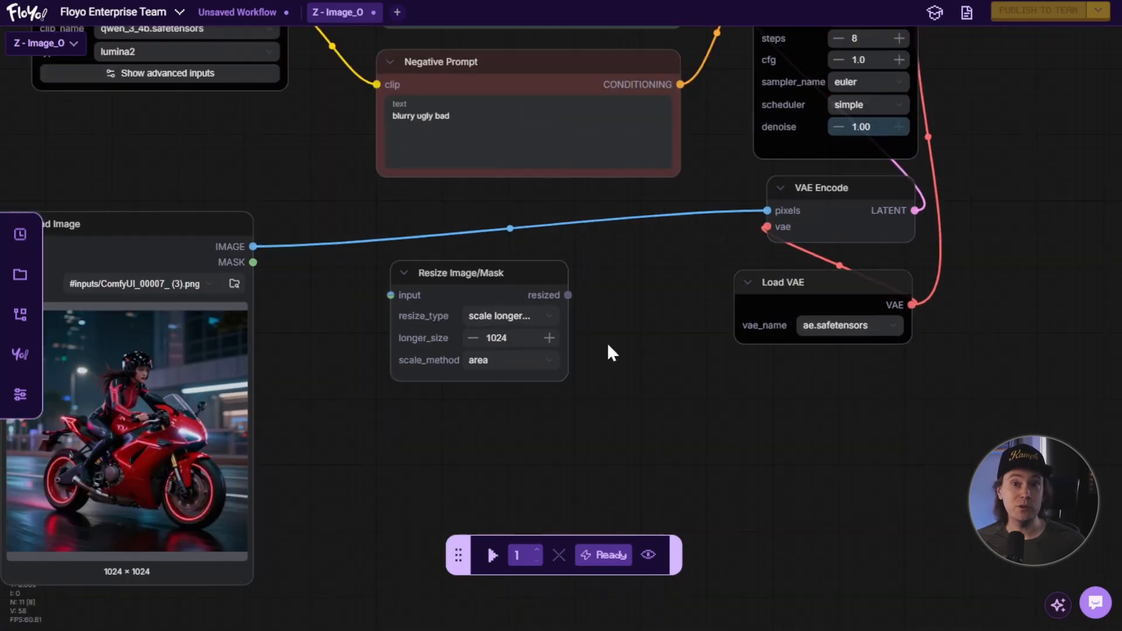
{"action": "left_click_drag", "start_coordinate": [254, 246], "coordinate": [393, 300]}
{"action": "left_click_drag", "start_coordinate": [644, 262], "coordinate": [464, 391]}
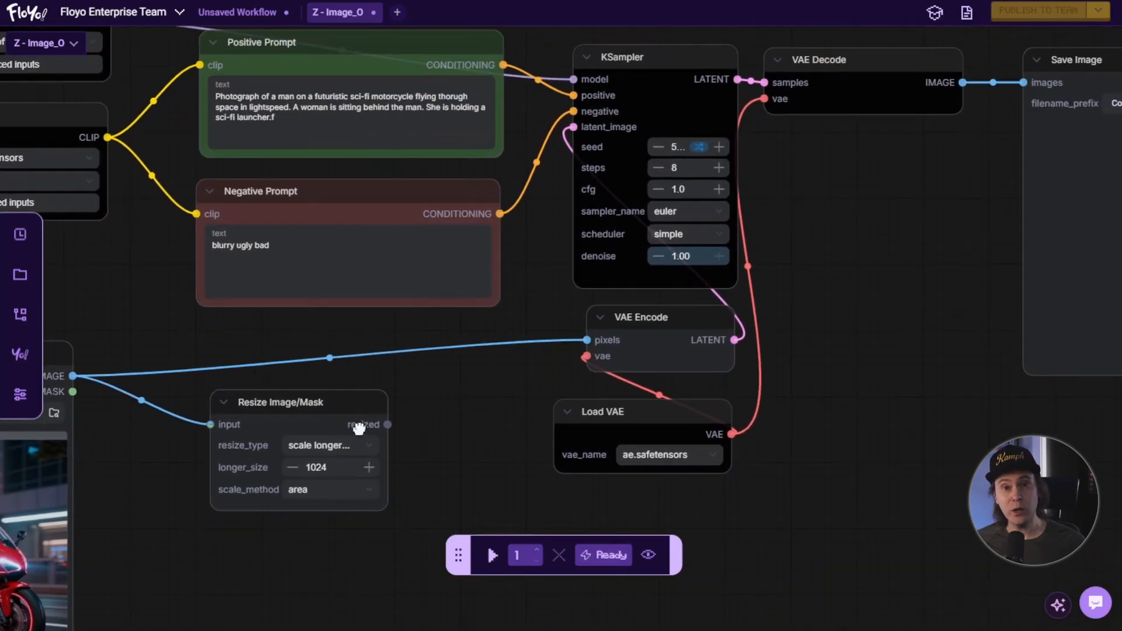
{"action": "left_click_drag", "start_coordinate": [385, 424], "coordinate": [587, 340]}
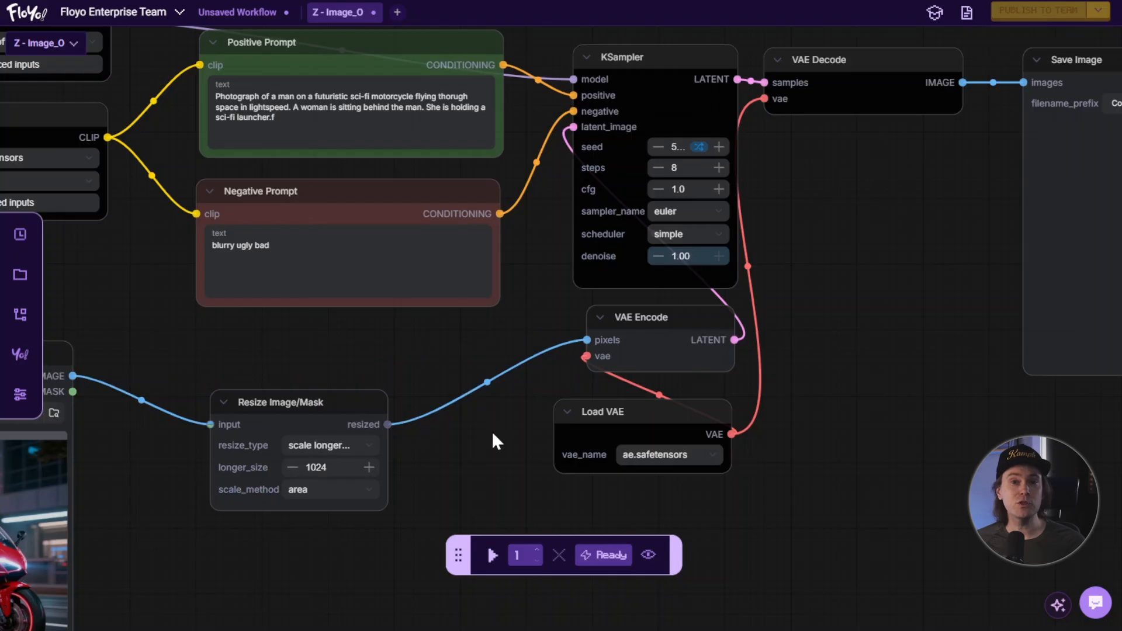
Run the image-to-image workflow with the resize node in place.
{"action": "scroll", "coordinate": [492, 436], "scroll_direction": "down", "scroll_amount": 5}
{"action": "left_click_drag", "start_coordinate": [493, 442], "coordinate": [505, 376]}
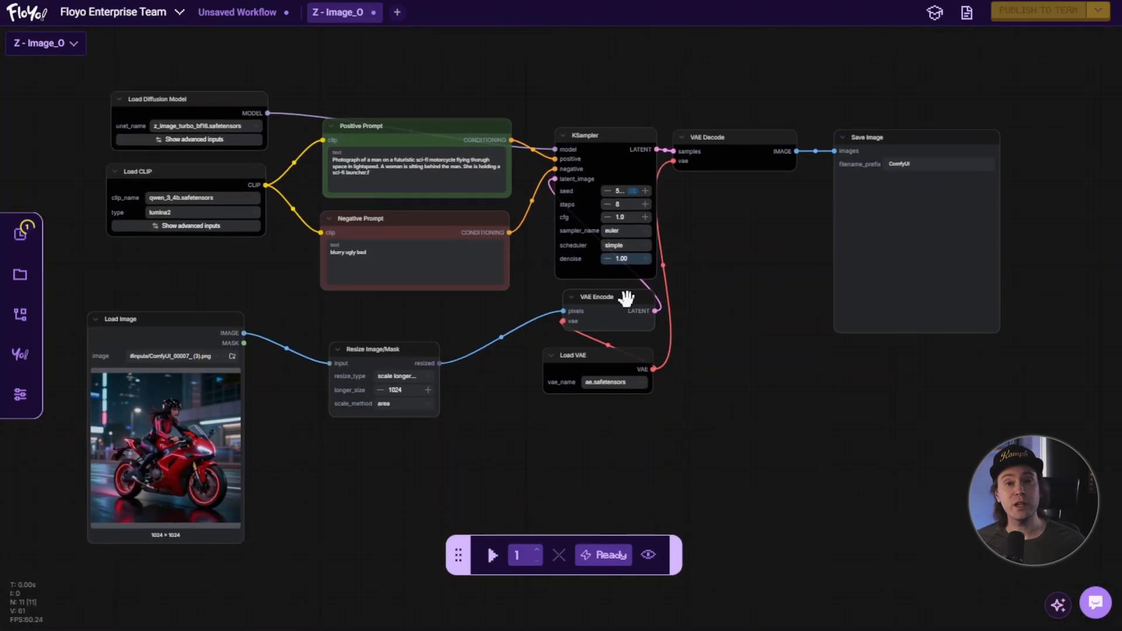
{"action": "left_click_drag", "start_coordinate": [706, 295], "coordinate": [678, 291]}
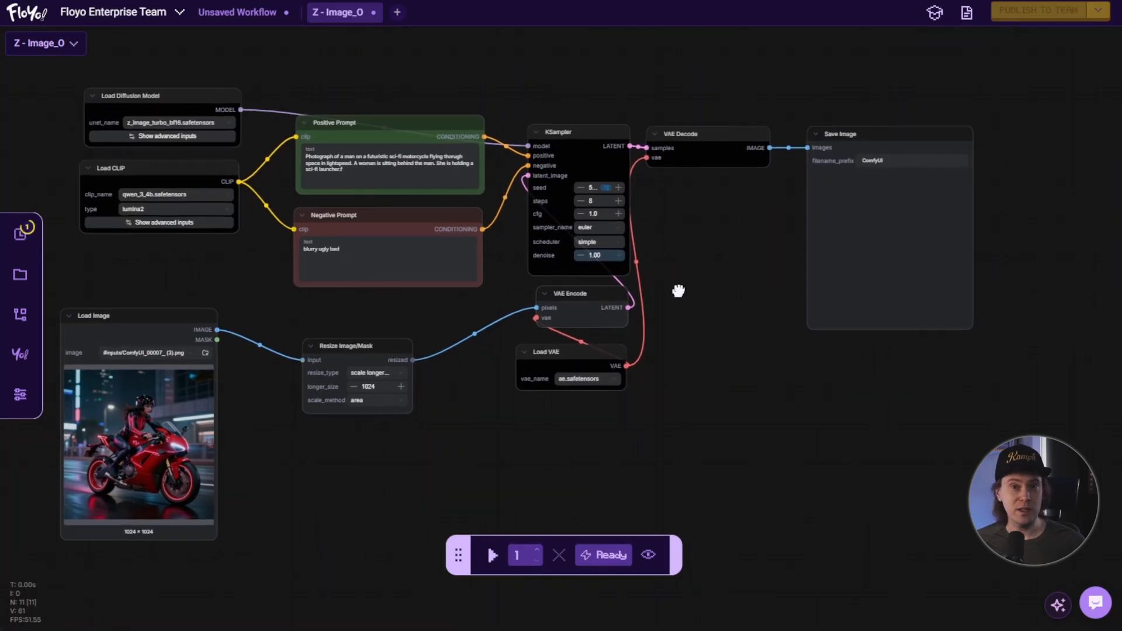
{"action": "left_click", "coordinate": [493, 556]}
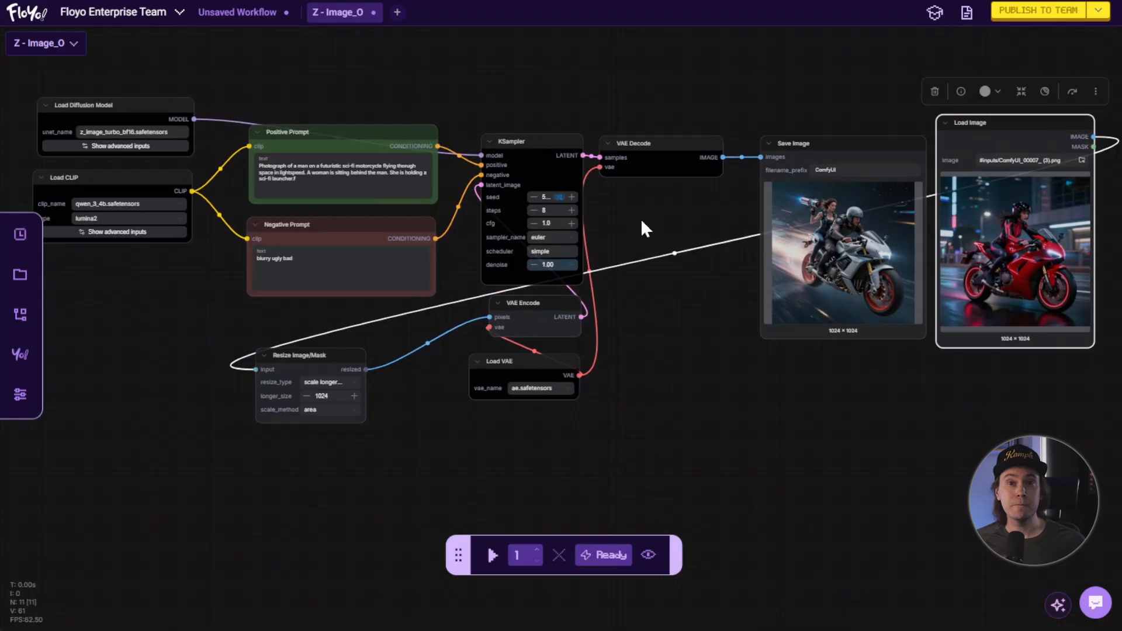
Lower the KSampler's denoise to about 0.2, run the workflow and compare the saved image with the loaded one.
{"action": "scroll", "coordinate": [581, 300], "scroll_direction": "up", "scroll_amount": 6}
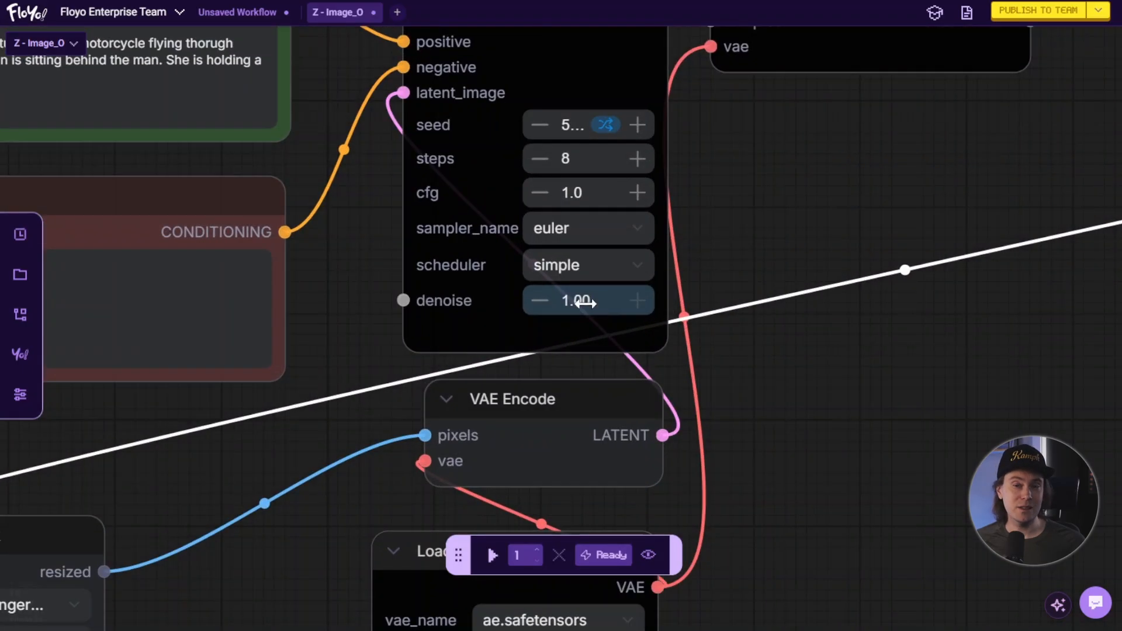
{"action": "left_click_drag", "start_coordinate": [584, 302], "coordinate": [32, 303]}
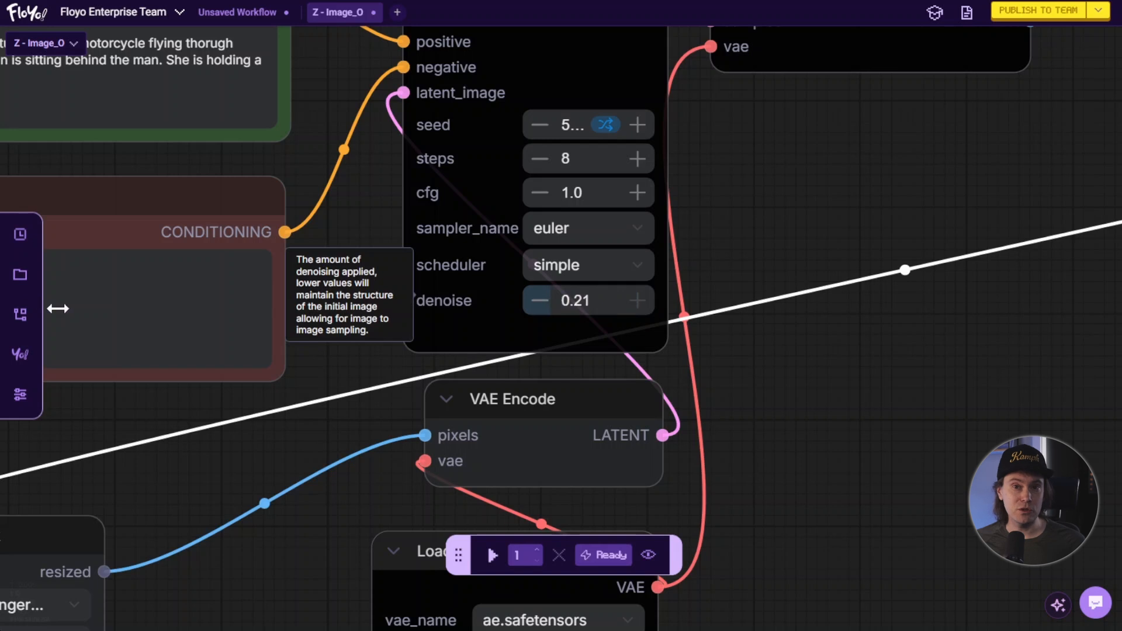
{"action": "left_click", "coordinate": [492, 560]}
{"action": "scroll", "coordinate": [1034, 400], "scroll_direction": "down", "scroll_amount": 5}
{"action": "left_click_drag", "start_coordinate": [1037, 398], "coordinate": [263, 404]}
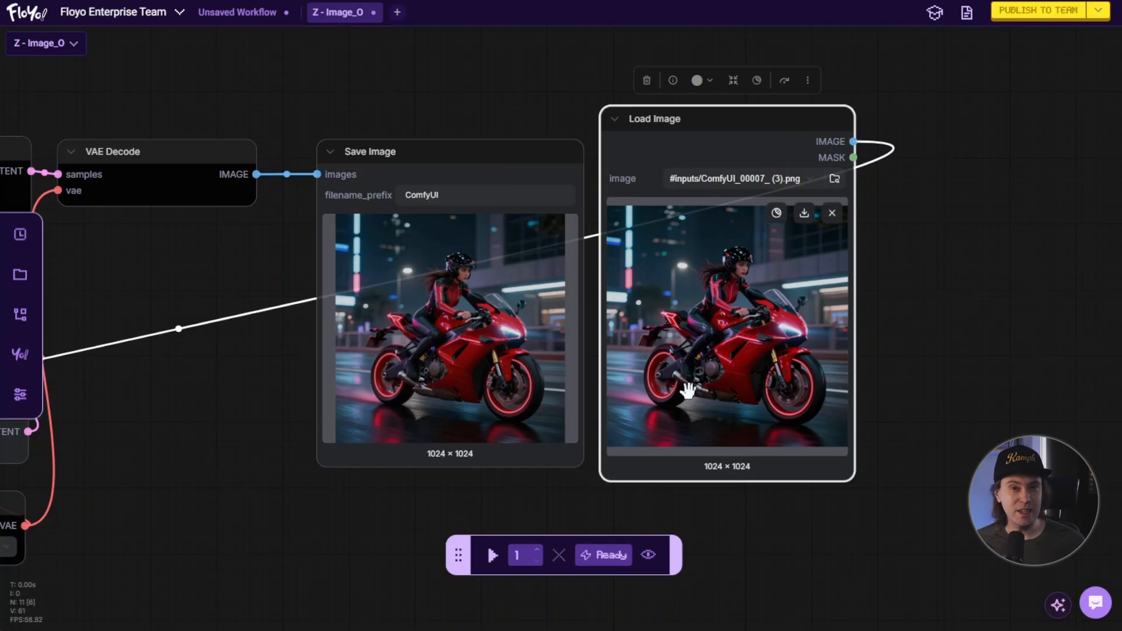
Raise the KSampler's denoise to about 0.71, run the workflow and bring the saved and loaded images into view.
{"action": "left_click_drag", "start_coordinate": [225, 400], "coordinate": [559, 398]}
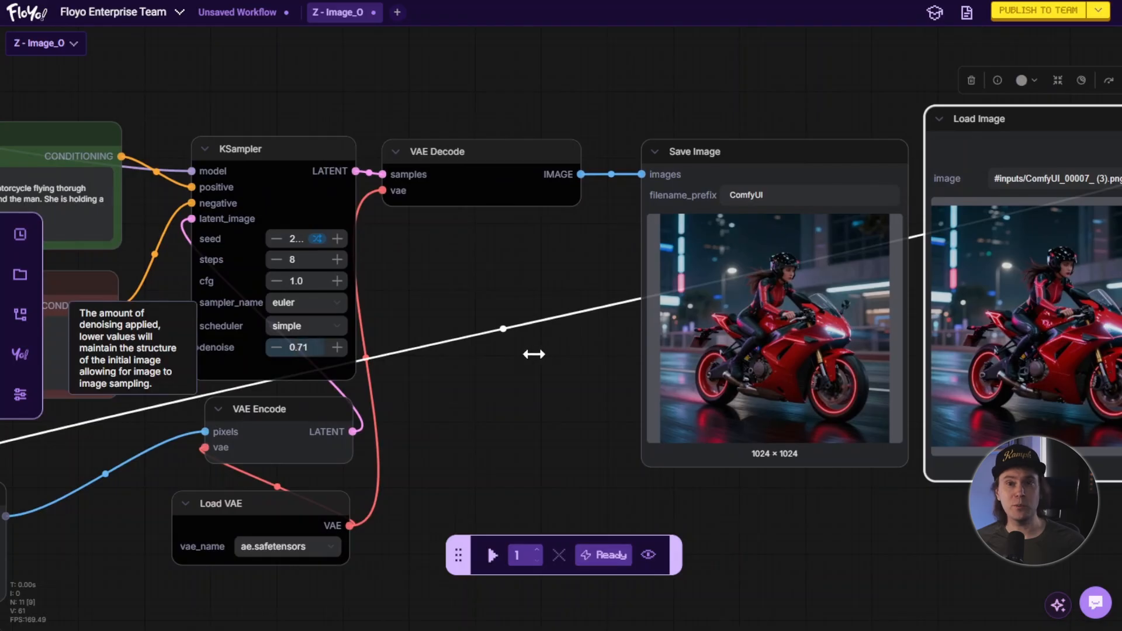
{"action": "left_click", "coordinate": [497, 560]}
{"action": "left_click_drag", "start_coordinate": [588, 475], "coordinate": [313, 446]}
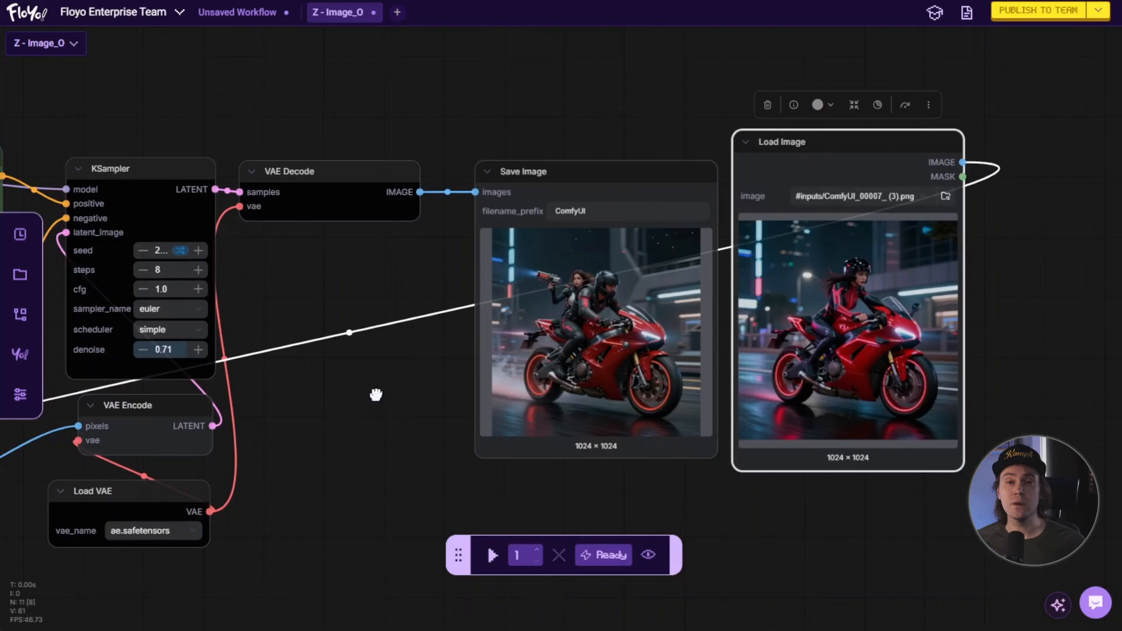
Raise the KSampler's denoise to 0.95, run the workflow and compare the generated image with the source image.
{"action": "scroll", "coordinate": [373, 393], "scroll_direction": "up", "scroll_amount": 2}
{"action": "left_click_drag", "start_coordinate": [286, 359], "coordinate": [401, 360]}
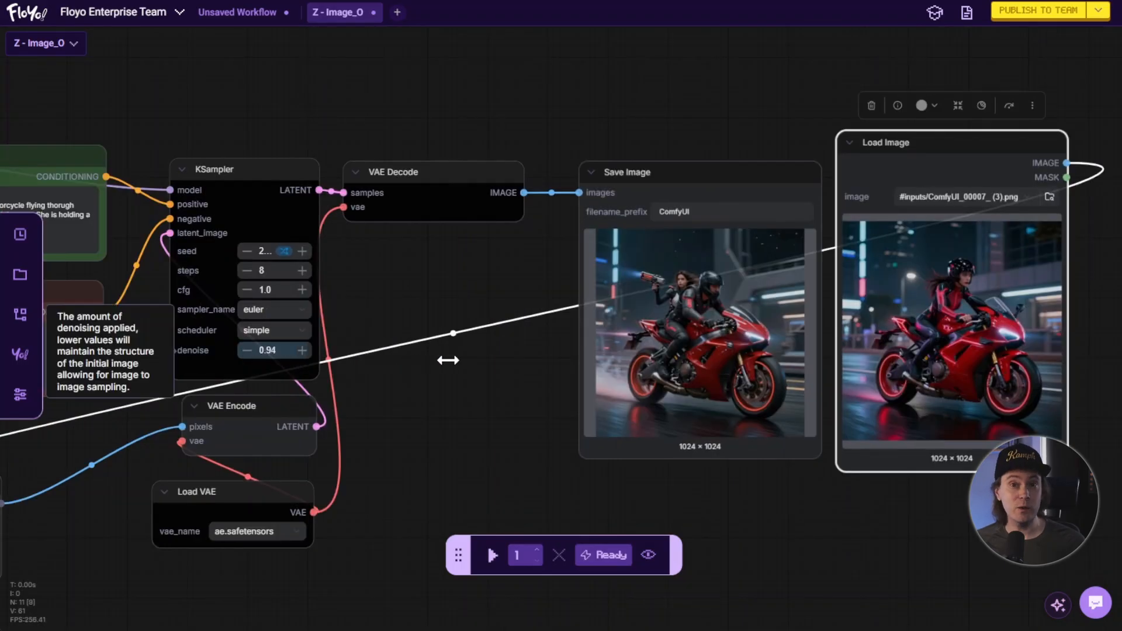
{"action": "left_click", "coordinate": [494, 556]}
{"action": "left_click_drag", "start_coordinate": [509, 424], "coordinate": [267, 434]}
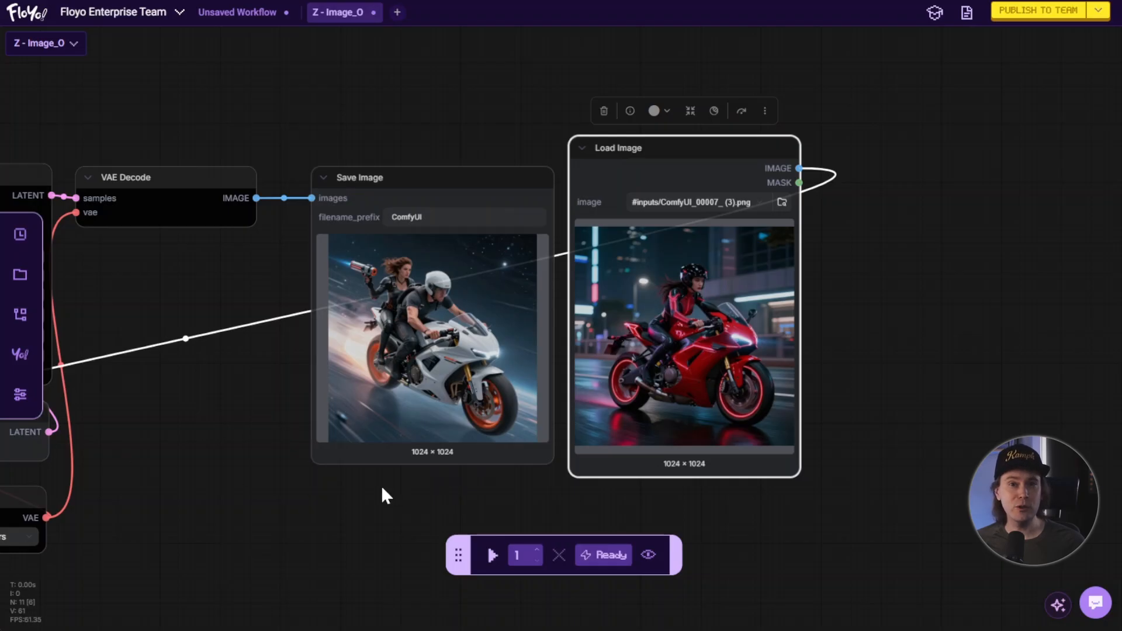
Set the KSampler's denoise to 0.20 and bring the Save Image and Load Image nodes into view.
{"action": "scroll", "coordinate": [381, 485], "scroll_direction": "down", "scroll_amount": 2}
{"action": "left_click_drag", "start_coordinate": [299, 478], "coordinate": [656, 484]}
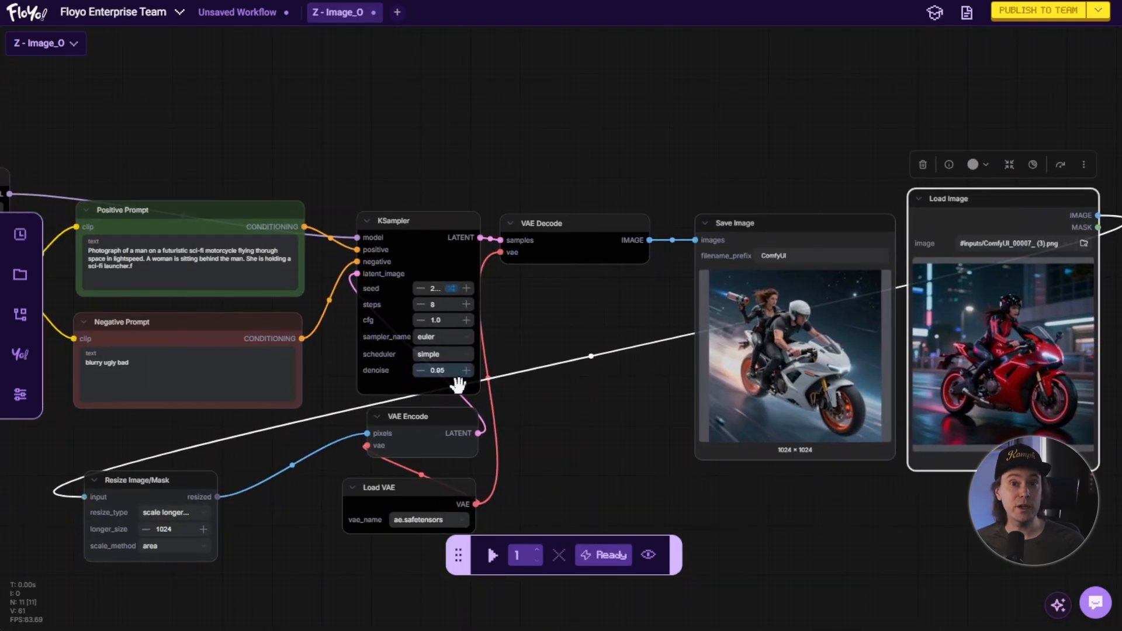
{"action": "left_click_drag", "start_coordinate": [419, 375], "coordinate": [328, 376]}
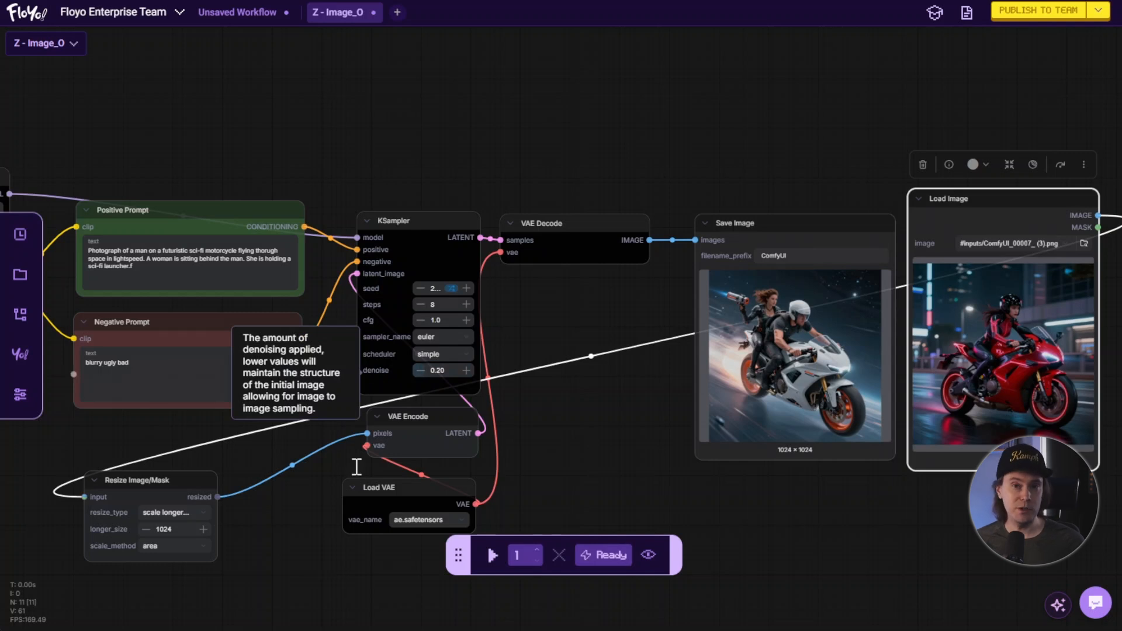
{"action": "left_click_drag", "start_coordinate": [560, 448], "coordinate": [592, 429]}
{"action": "scroll", "coordinate": [530, 342], "scroll_direction": "up", "scroll_amount": 3}
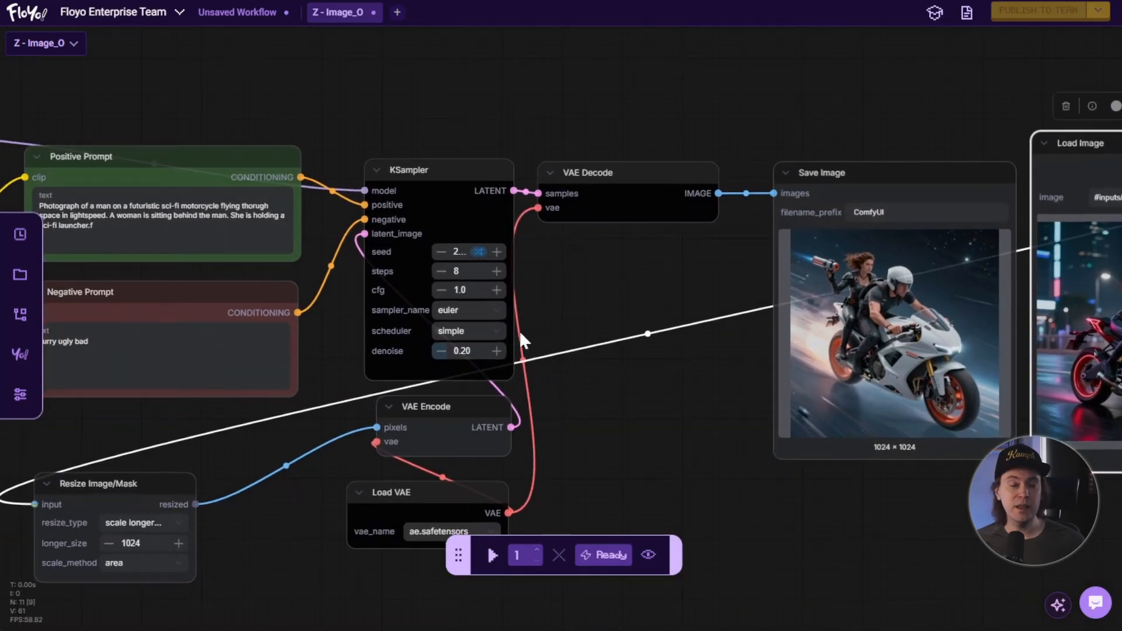
{"action": "left_click_drag", "start_coordinate": [605, 449], "coordinate": [367, 404]}
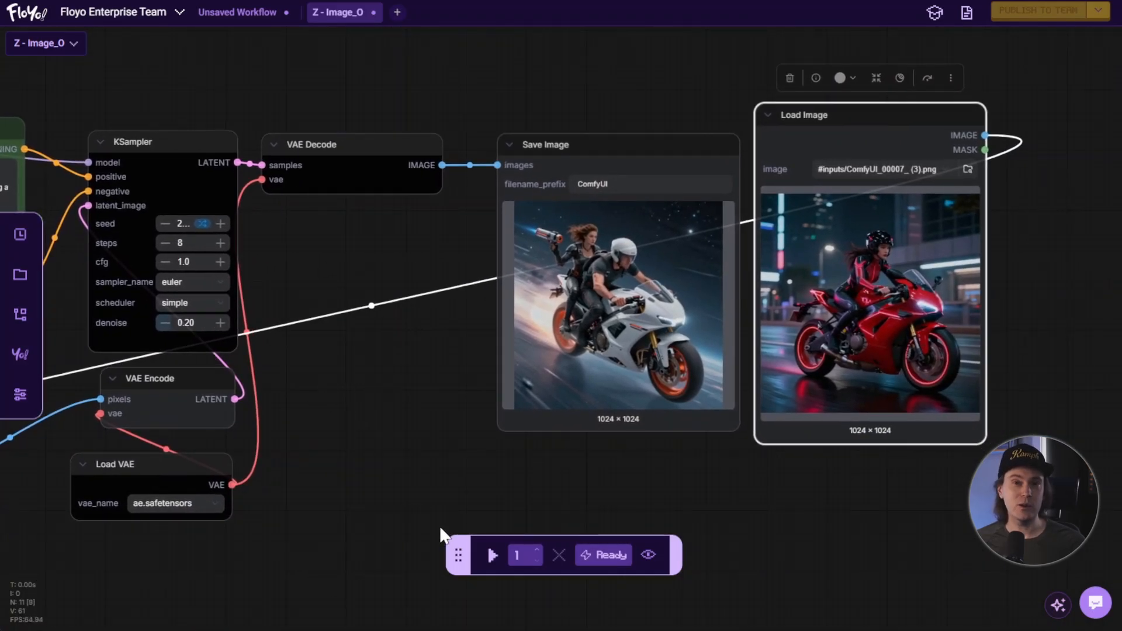